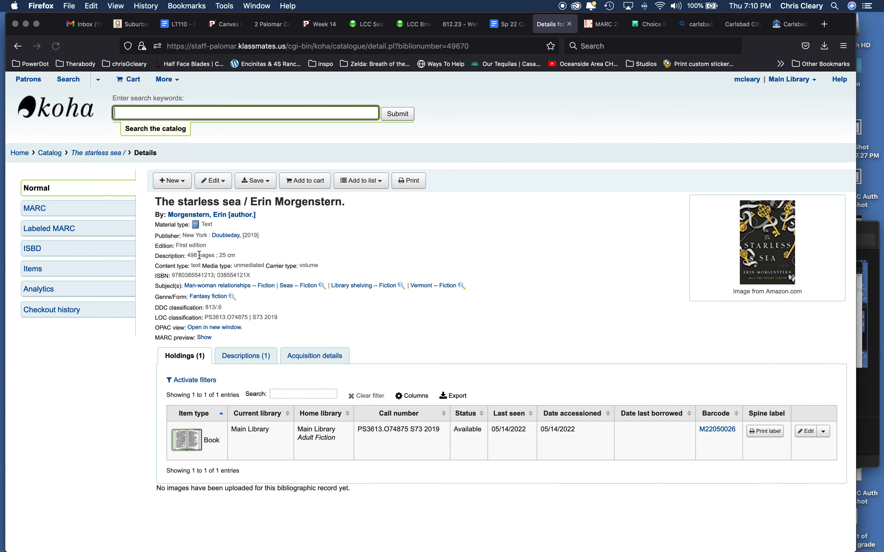
Open The starless sea's bibliographic record for editing and examine the section 0 control, ISBN and classification number fields.
click(222, 186)
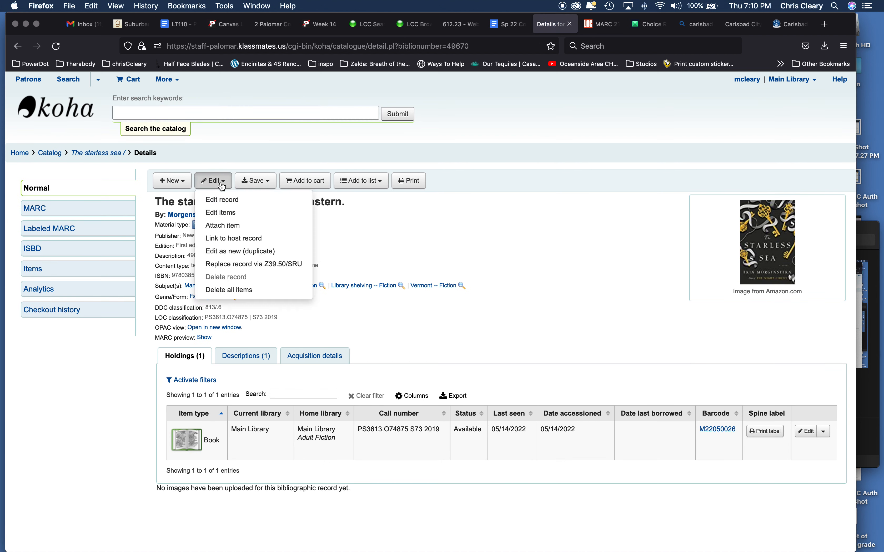
click(223, 201)
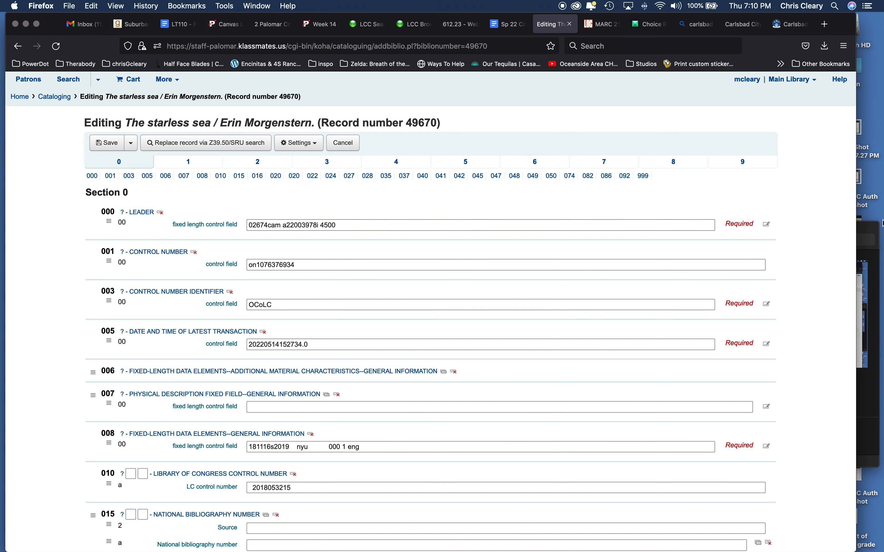
scroll(786, 185, down, 6)
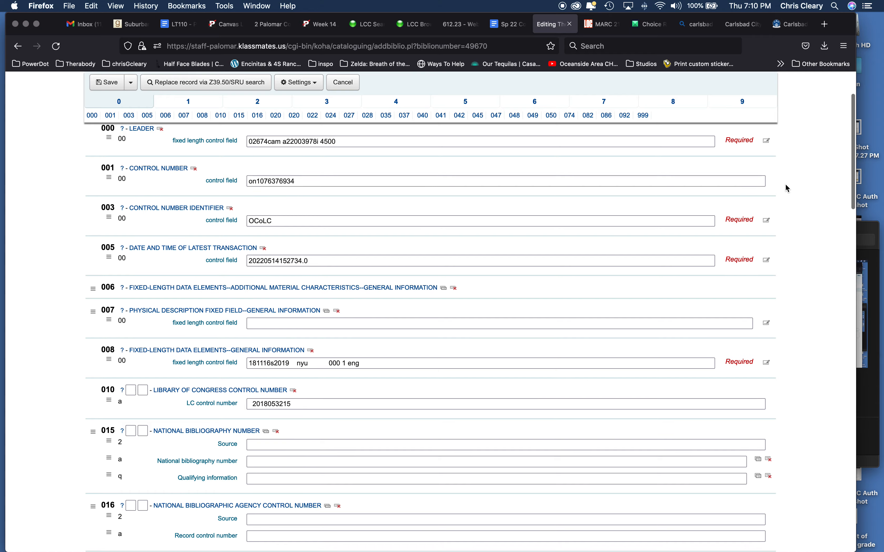
scroll(786, 188, down, 5)
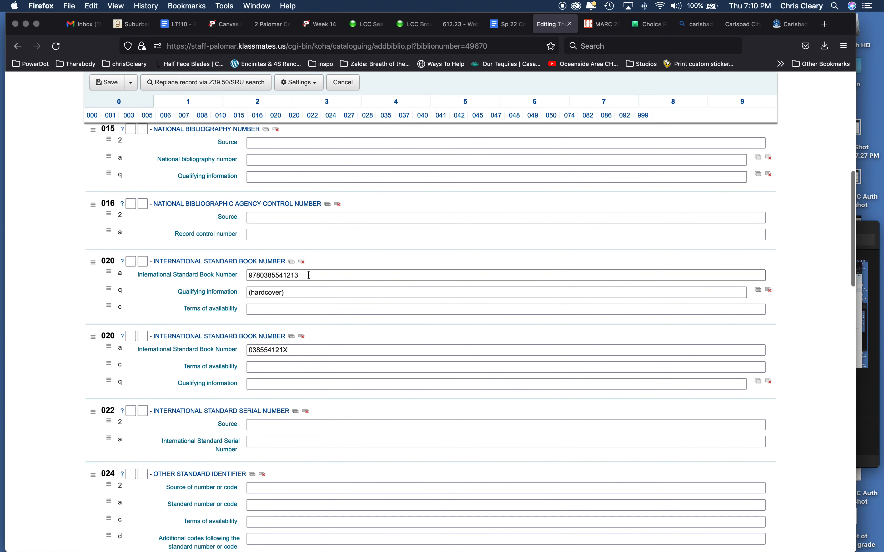
scroll(434, 321, down, 1)
scroll(435, 324, down, 20)
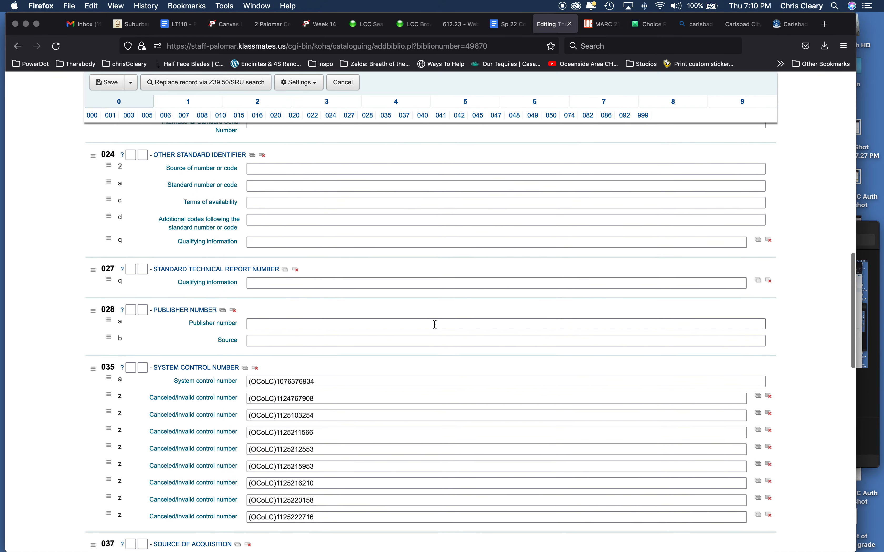
scroll(435, 324, down, 10)
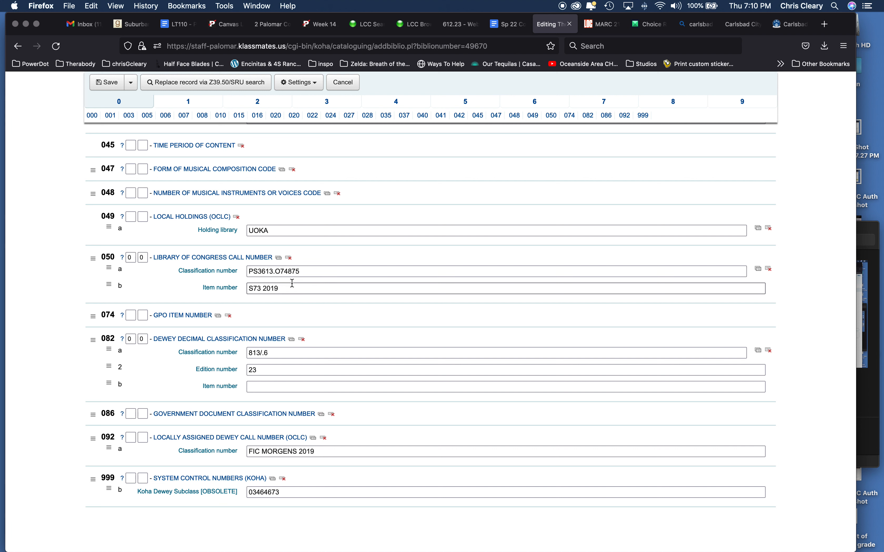
Review the record's main entry in section 1 and its title, edition and publication fields in section 2.
click(194, 108)
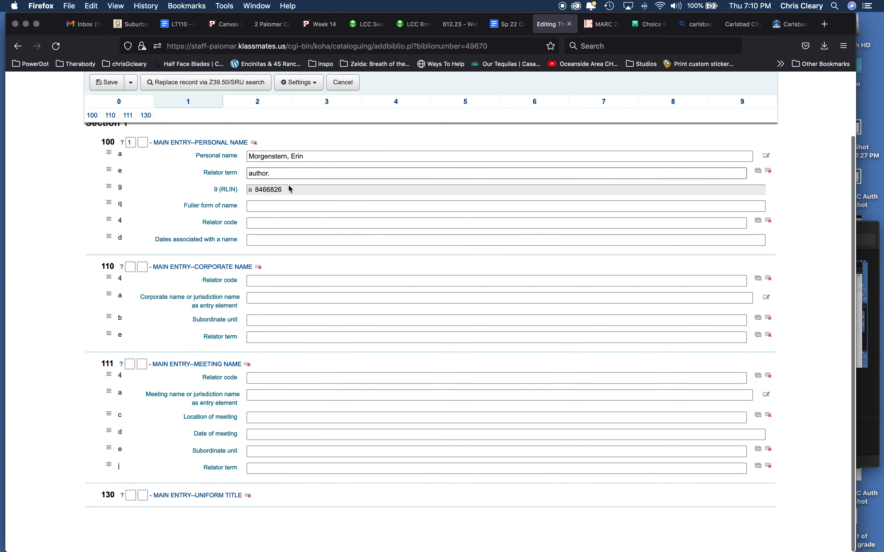
click(262, 108)
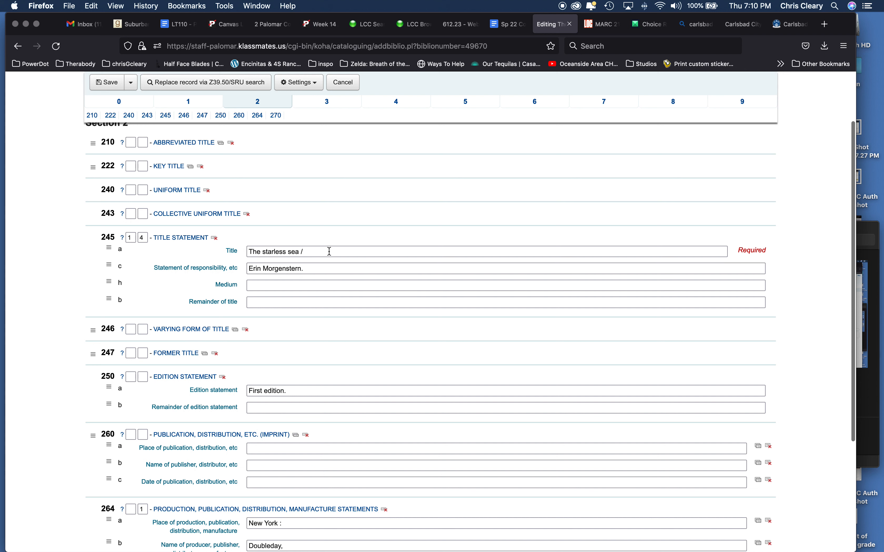
click(305, 270)
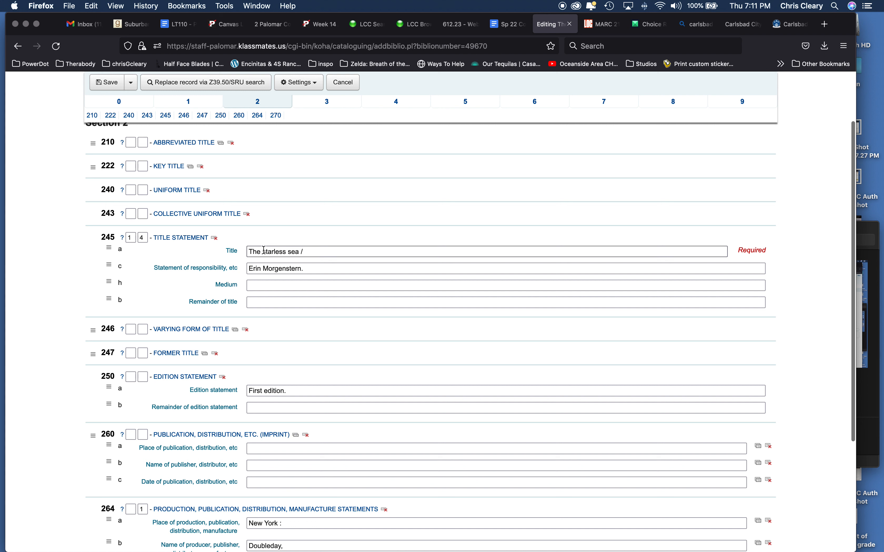
scroll(406, 327, down, 5)
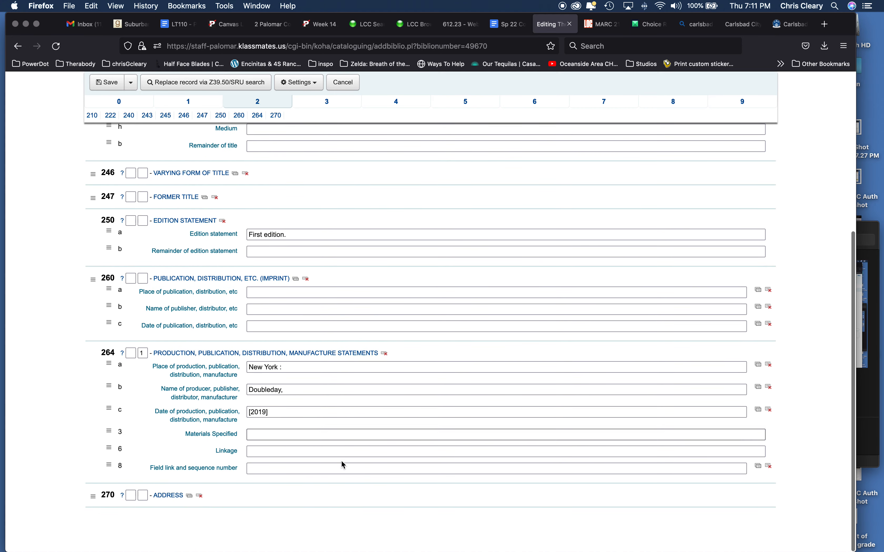
Remove and re-enter the colon after New York in the 264 place of production field.
click(290, 366)
key(BackSpace)
key(BackSpace)
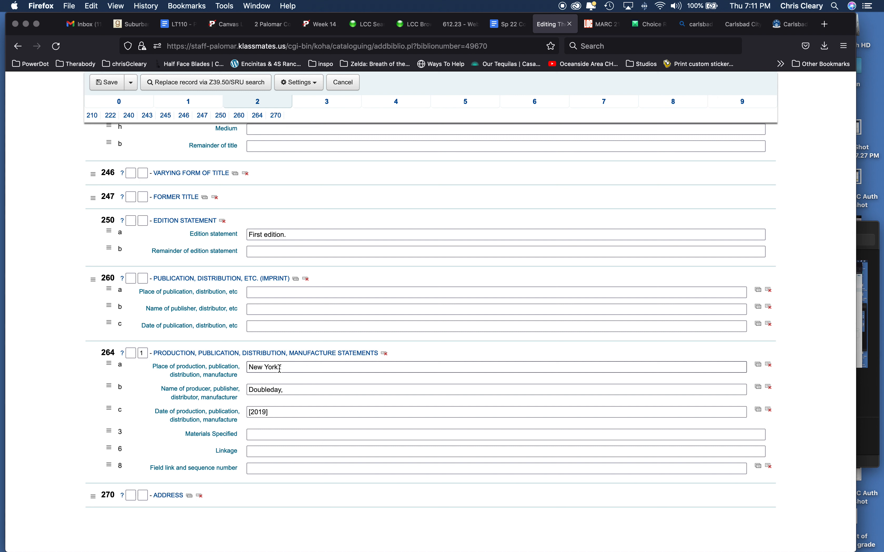
text(:)
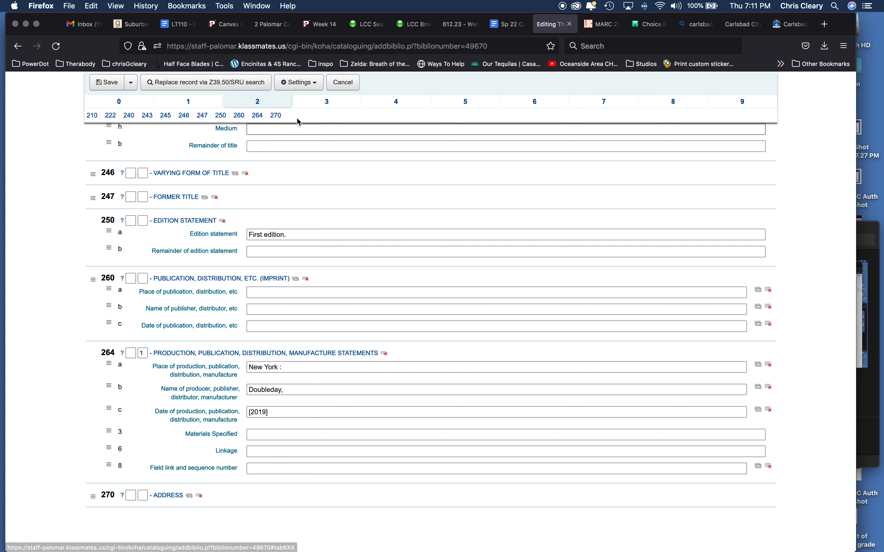
Review section 3 of the record, covering the physical description, content type, media type and carrier type fields.
click(333, 103)
scroll(260, 252, up, 6)
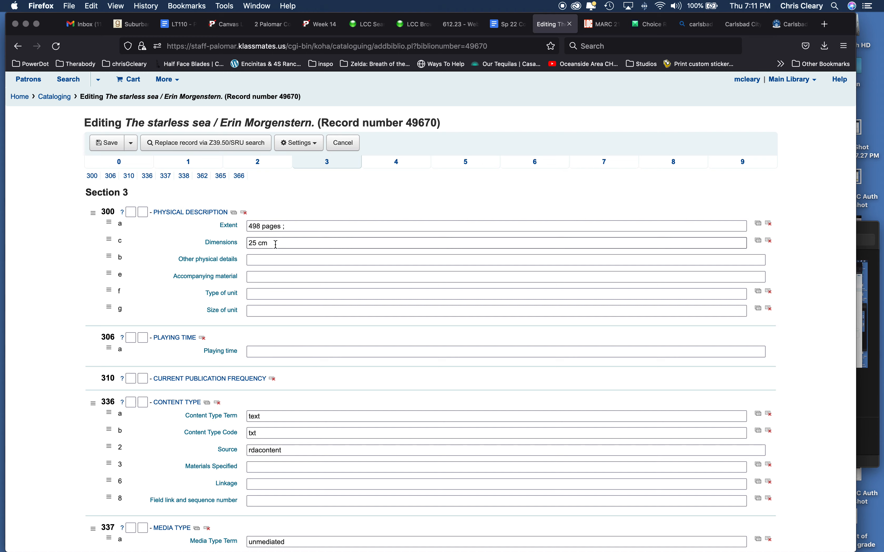
scroll(768, 207, down, 9)
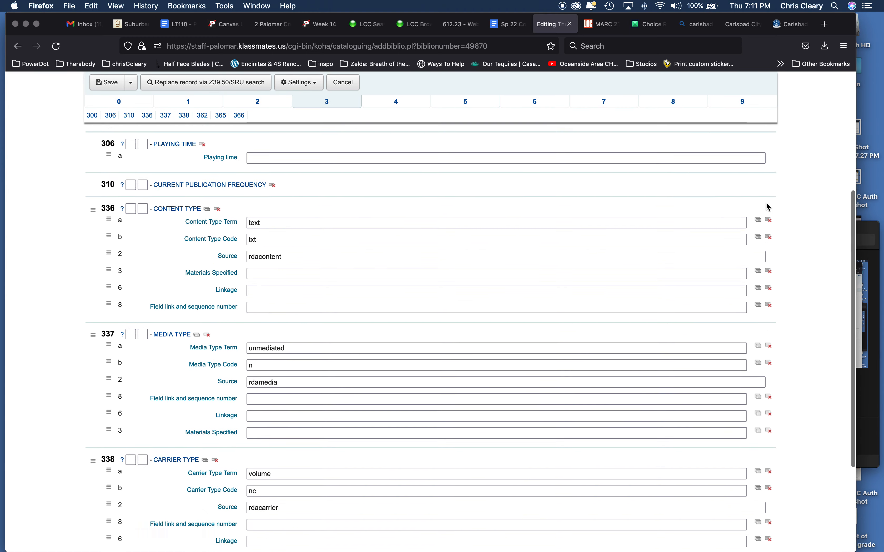
scroll(768, 208, up, 9)
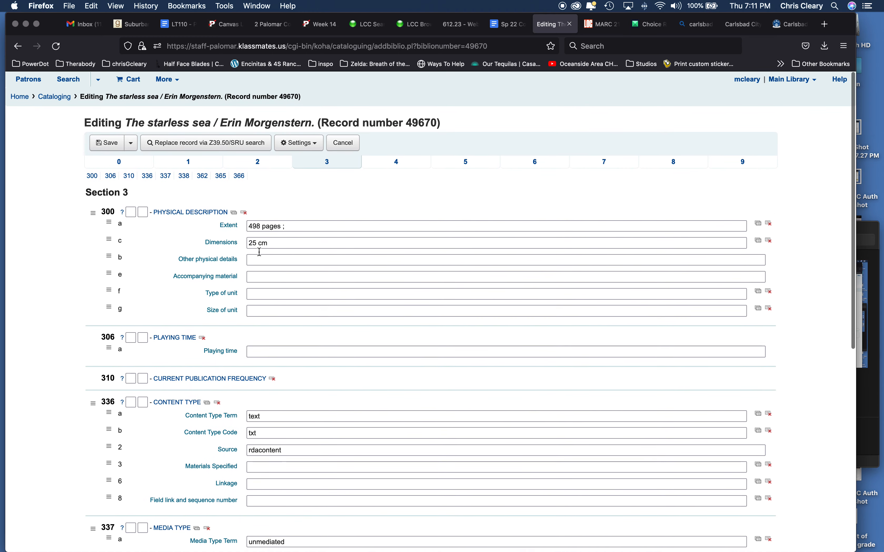
Check the series fields in section 4 and read the 520 summary note in section 5.
click(409, 169)
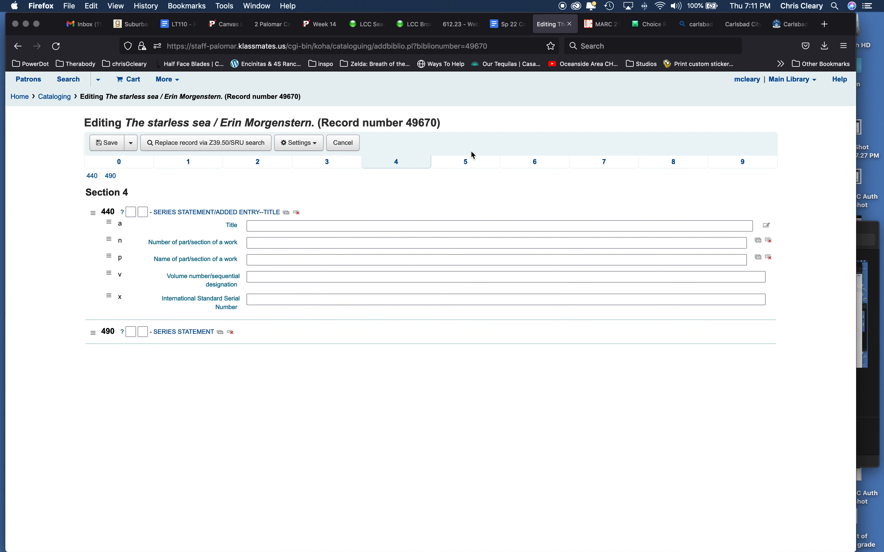
click(467, 163)
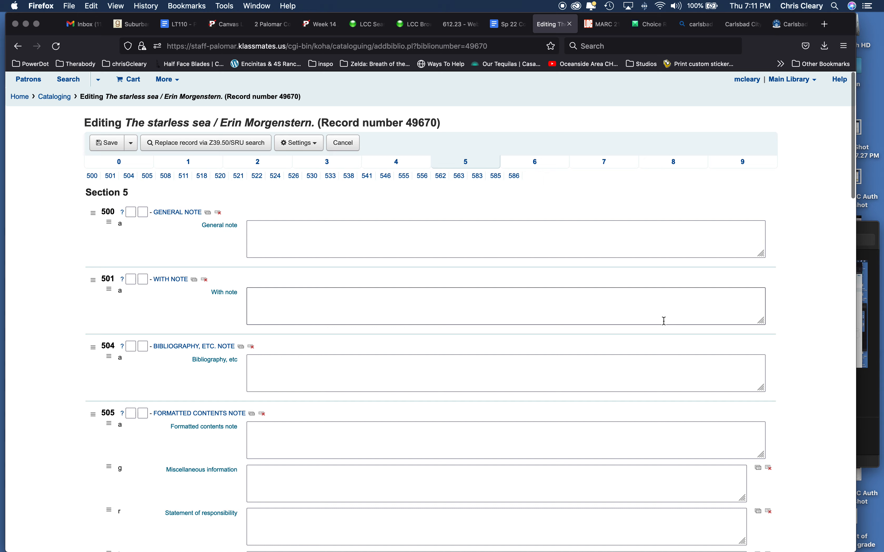
scroll(665, 320, down, 15)
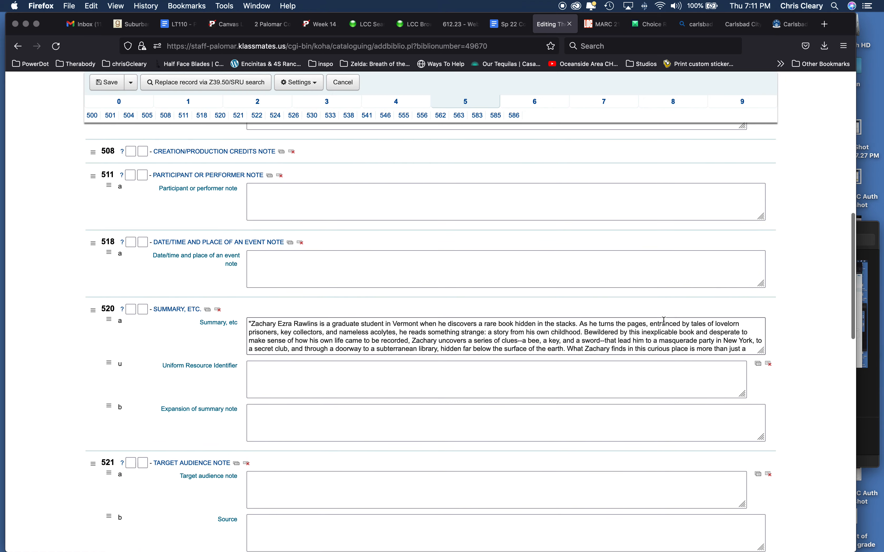
scroll(665, 321, down, 5)
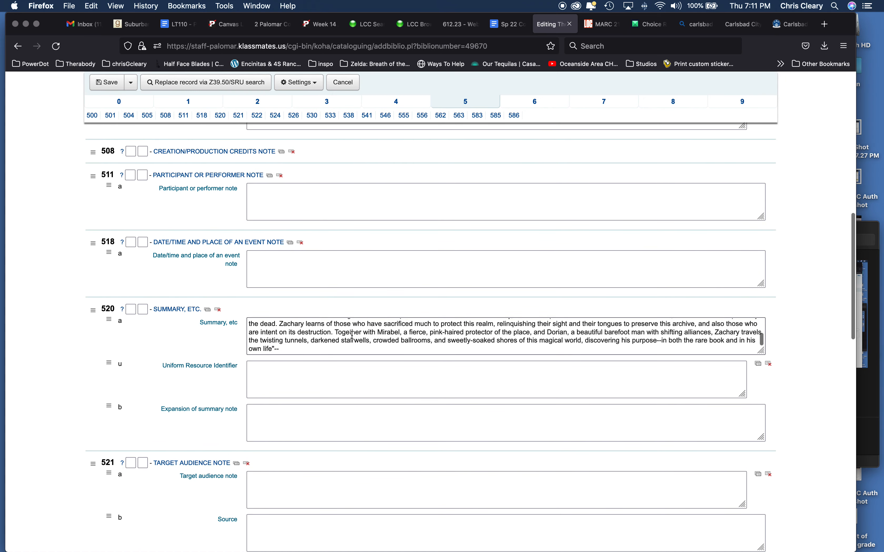
scroll(352, 335, up, 15)
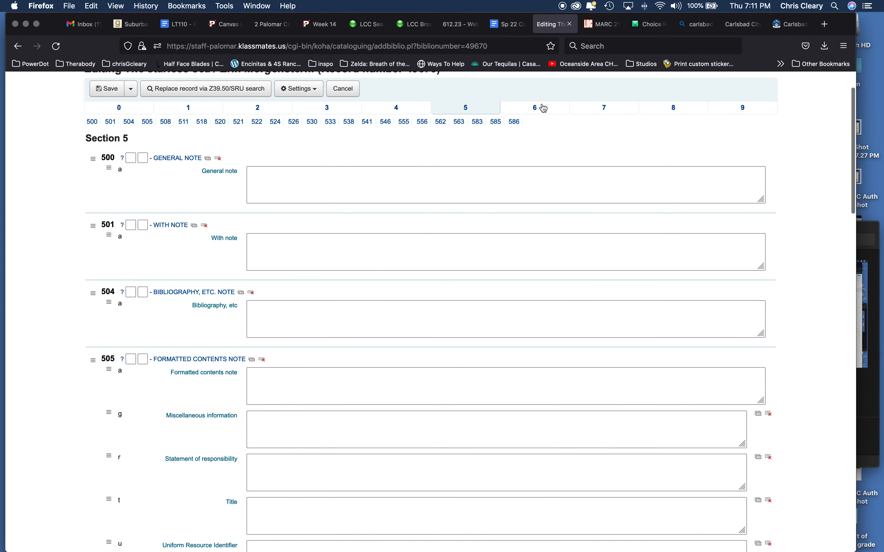
Examine section 6 of the record for its 650 and 651 subject headings and the 655 genre/form term.
click(544, 108)
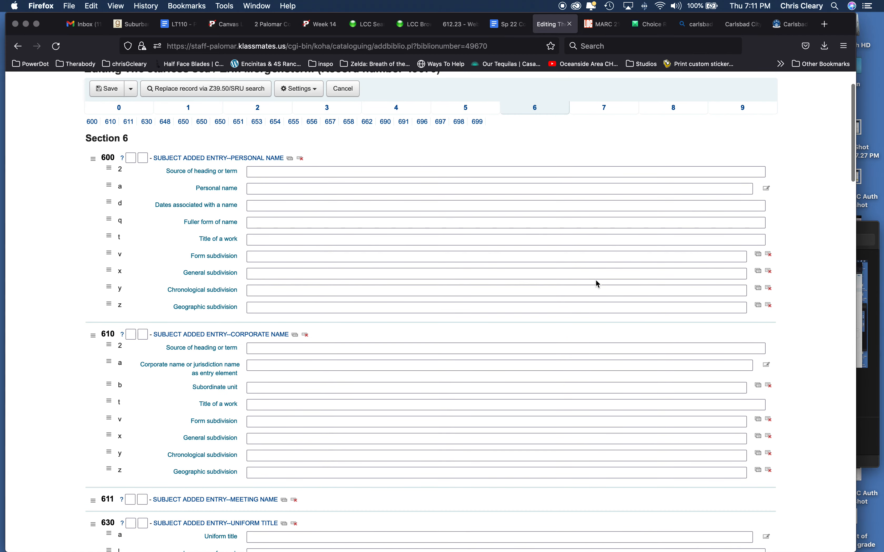
scroll(596, 283, down, 20)
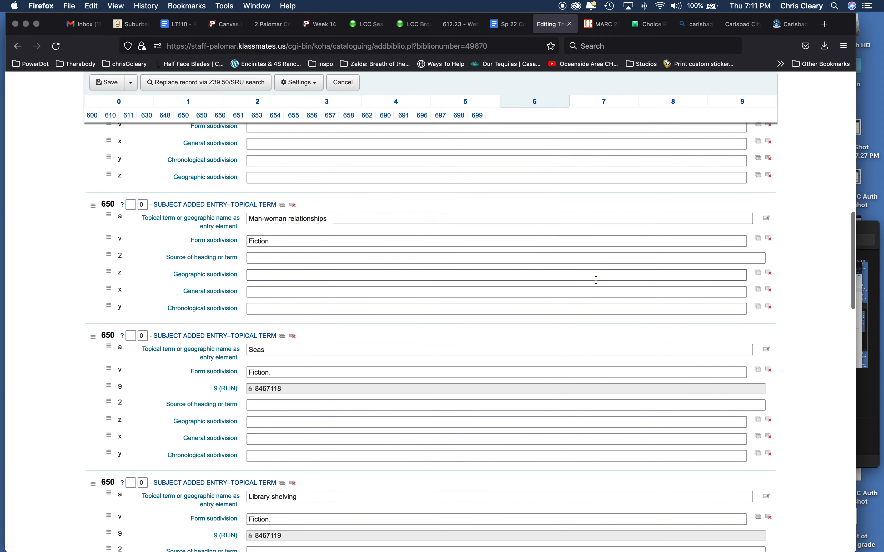
scroll(596, 280, down, 4)
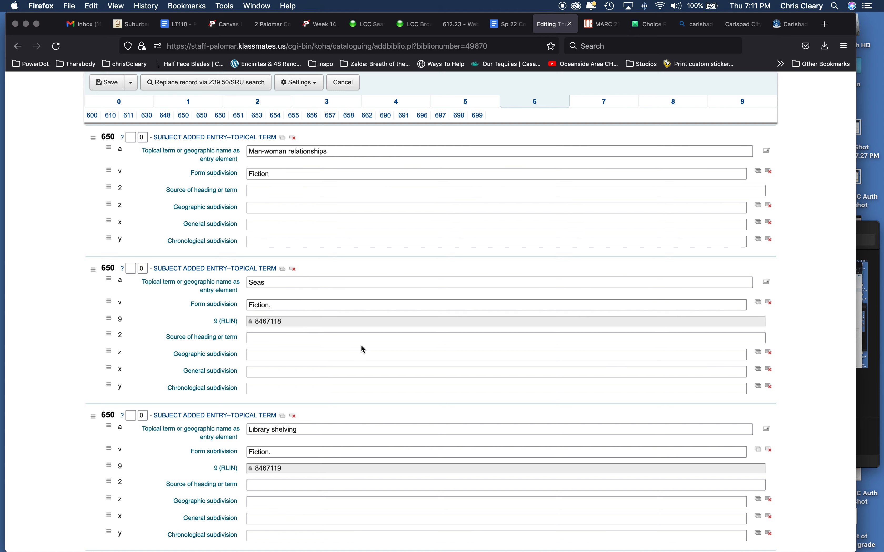
scroll(361, 345, down, 15)
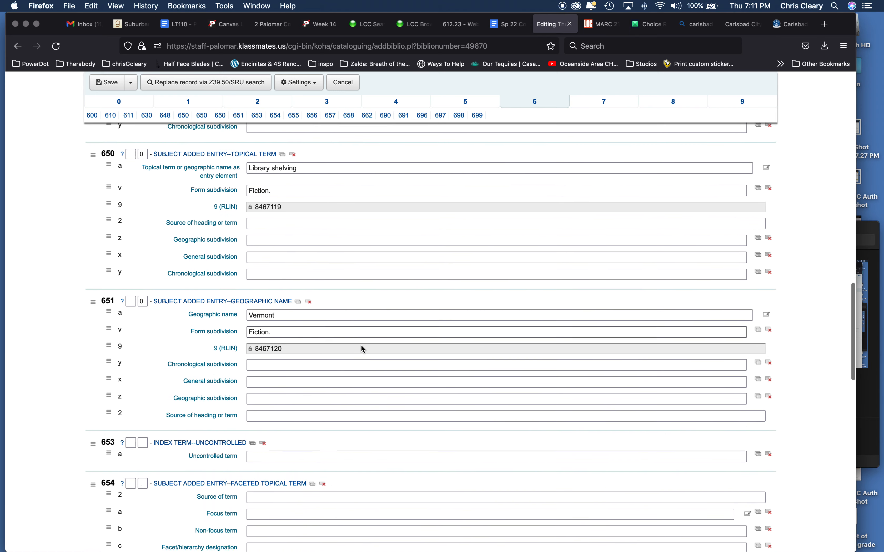
scroll(361, 344, down, 20)
scroll(361, 345, up, 20)
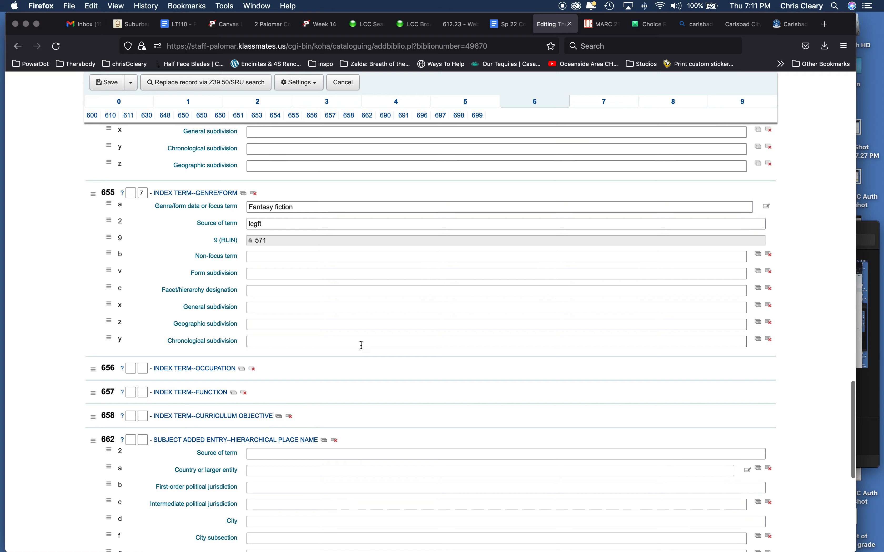
scroll(361, 346, down, 20)
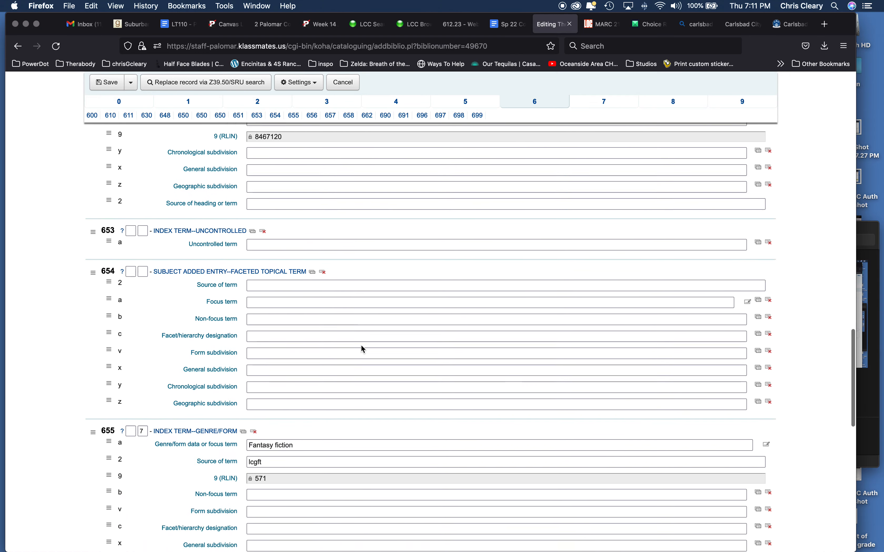
scroll(362, 345, down, 3)
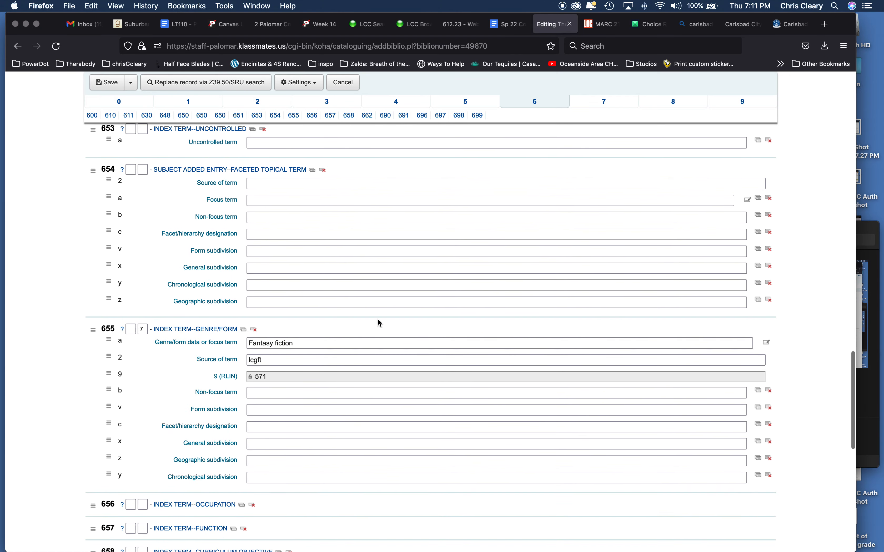
scroll(485, 321, up, 20)
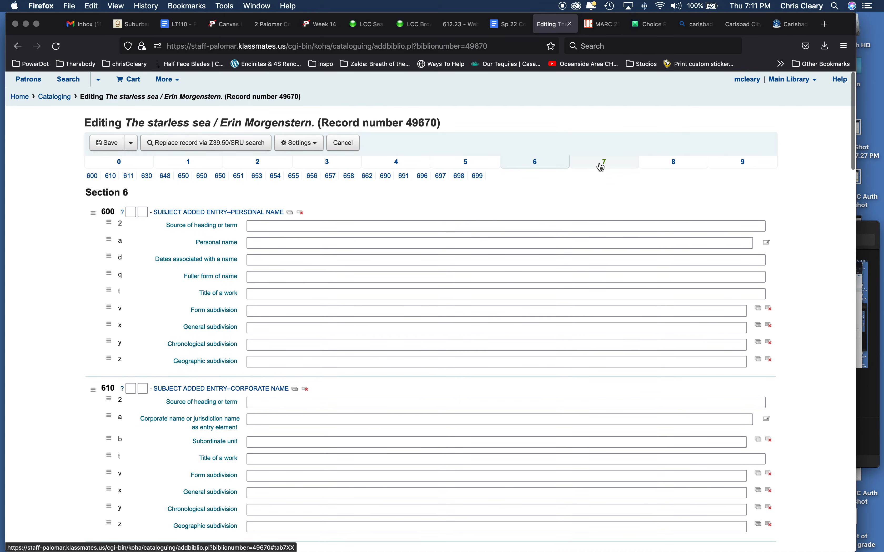
Check sections 7, 8 and the 942 Koha entry elements in section 9, and leave the record editor without saving.
click(603, 163)
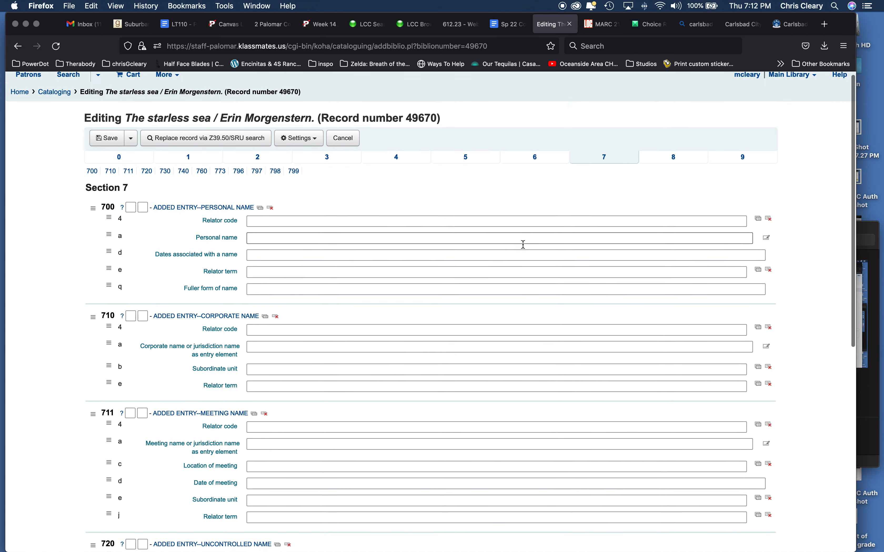
click(675, 167)
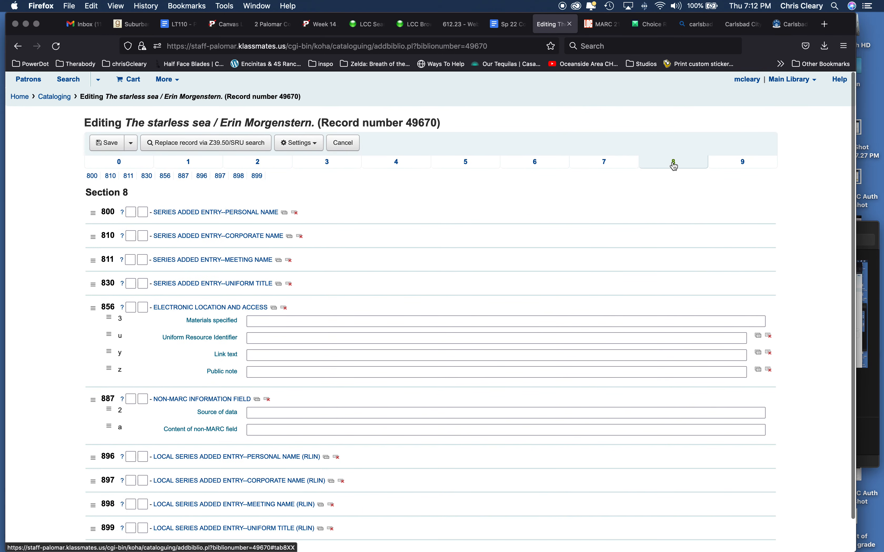
click(737, 163)
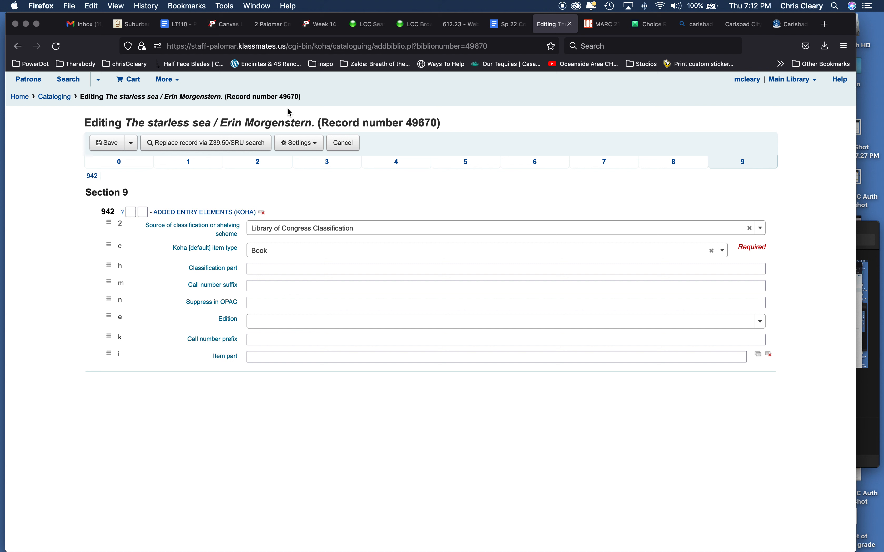
click(348, 148)
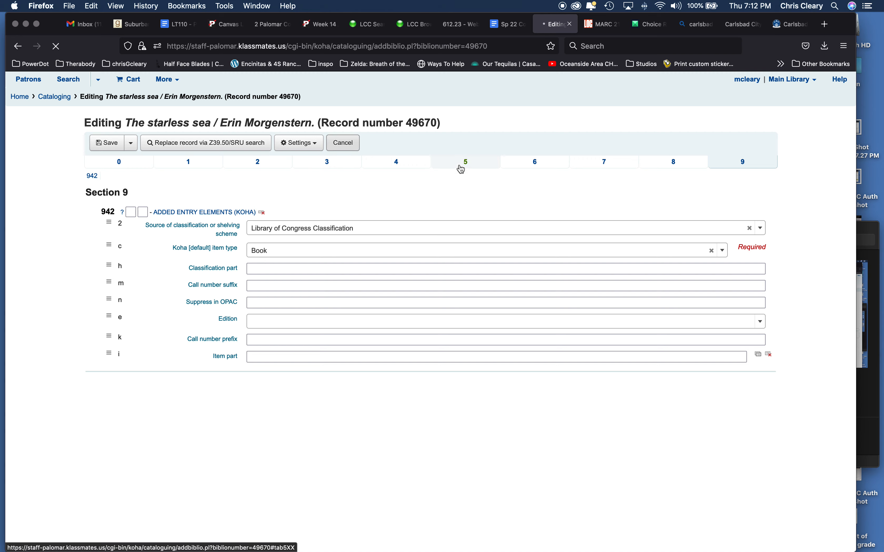
Open the existing item attached to The starless sea for editing from the record's item list.
click(225, 181)
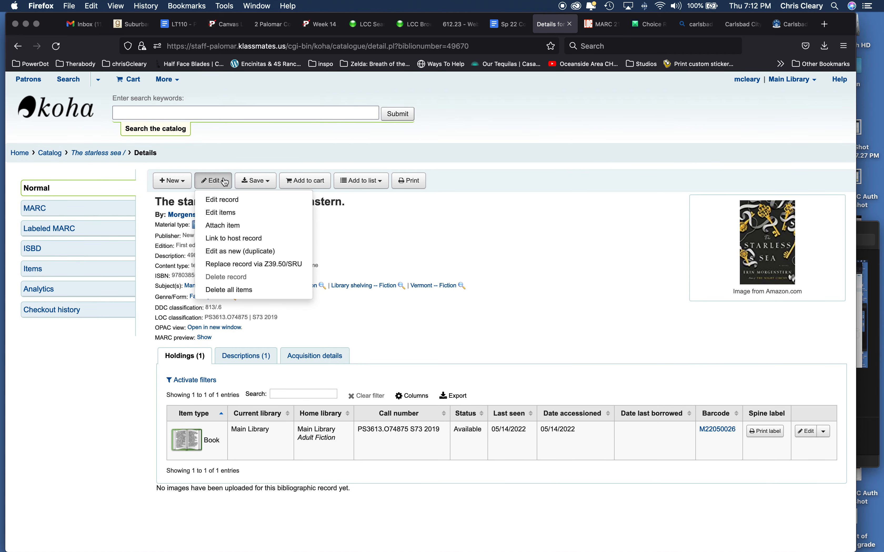
click(230, 213)
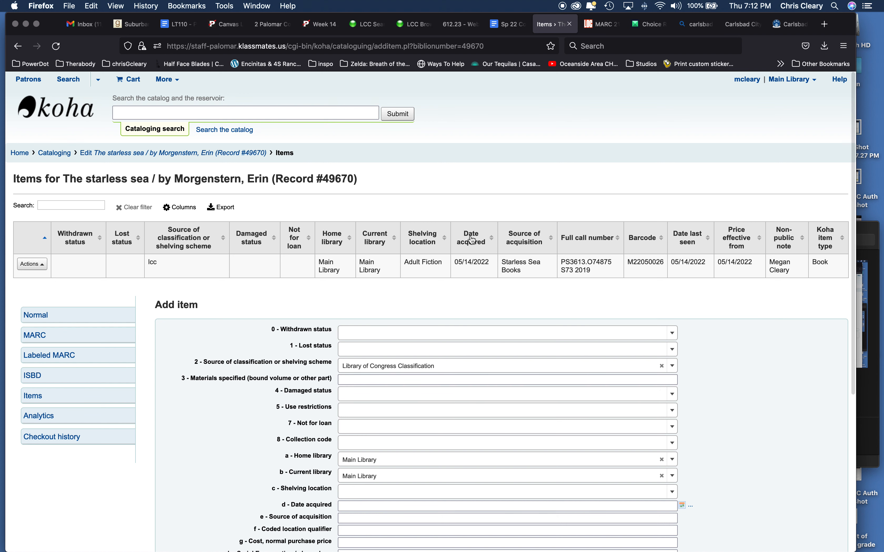
click(40, 266)
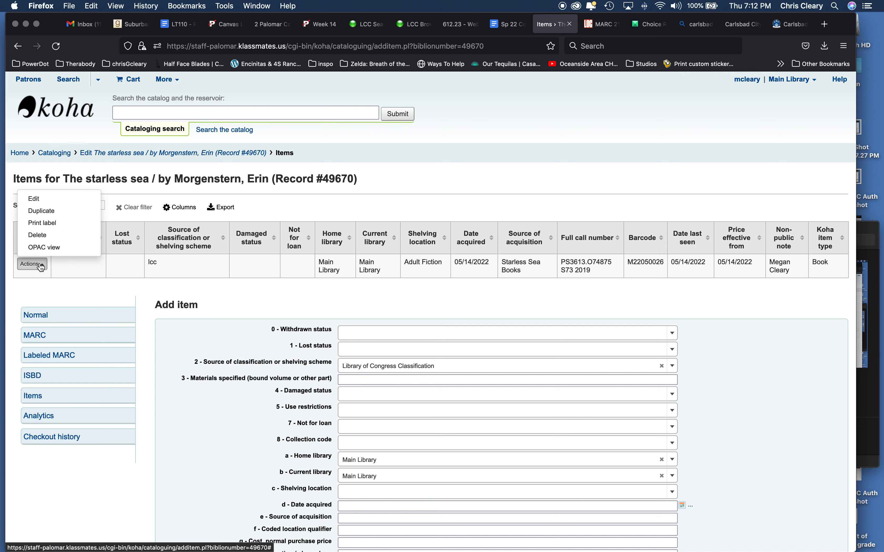
click(37, 202)
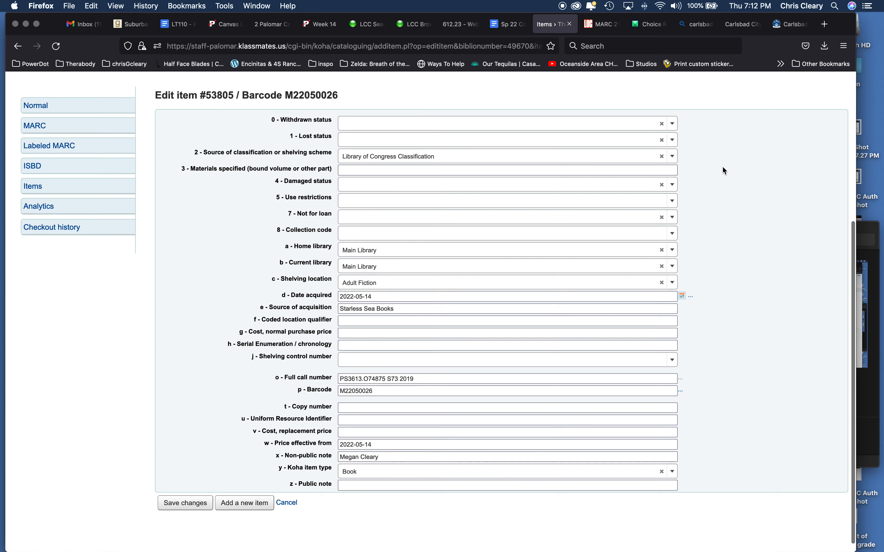
Review the item's source of acquisition, full call number, barcode and non-public note fields.
scroll(723, 167, up, 2)
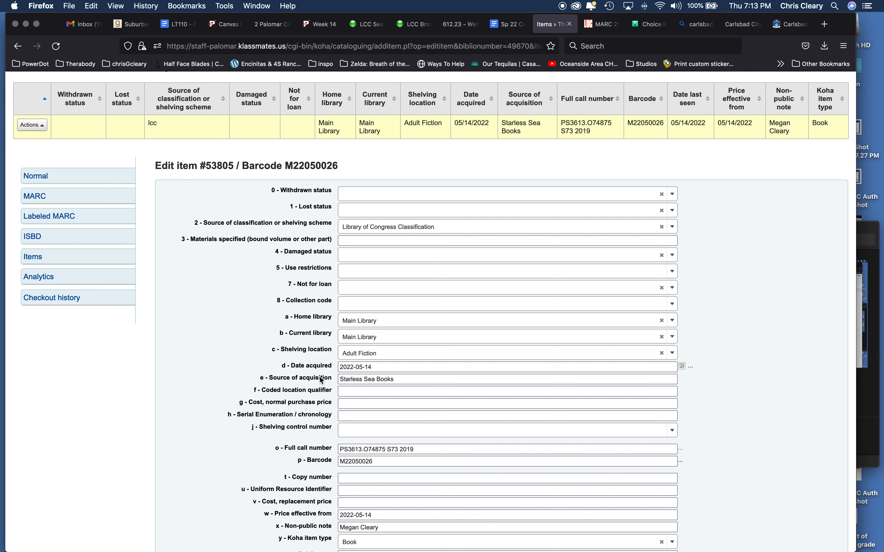
click(404, 379)
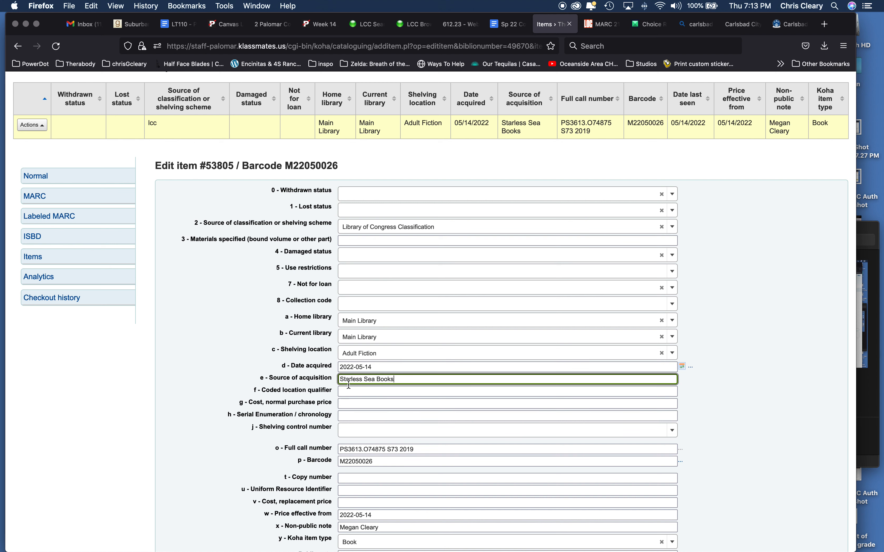
scroll(755, 348, down, 3)
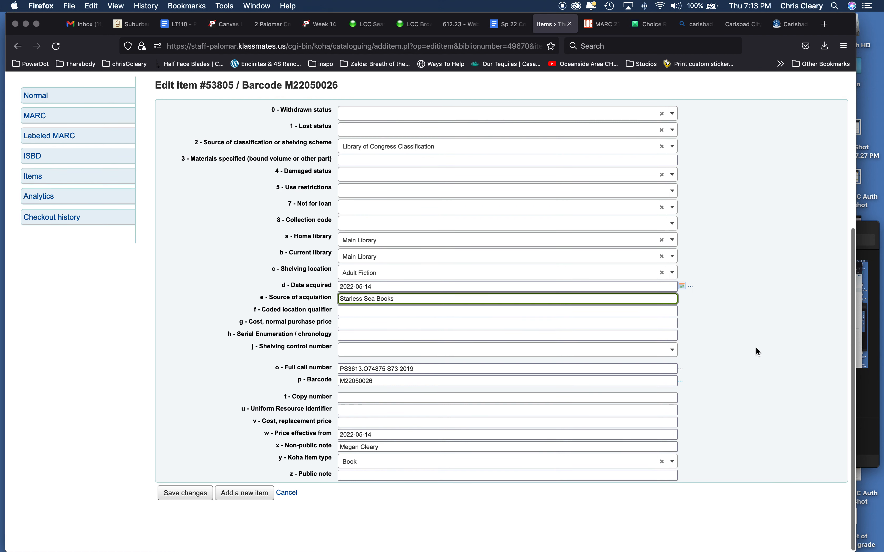
click(432, 369)
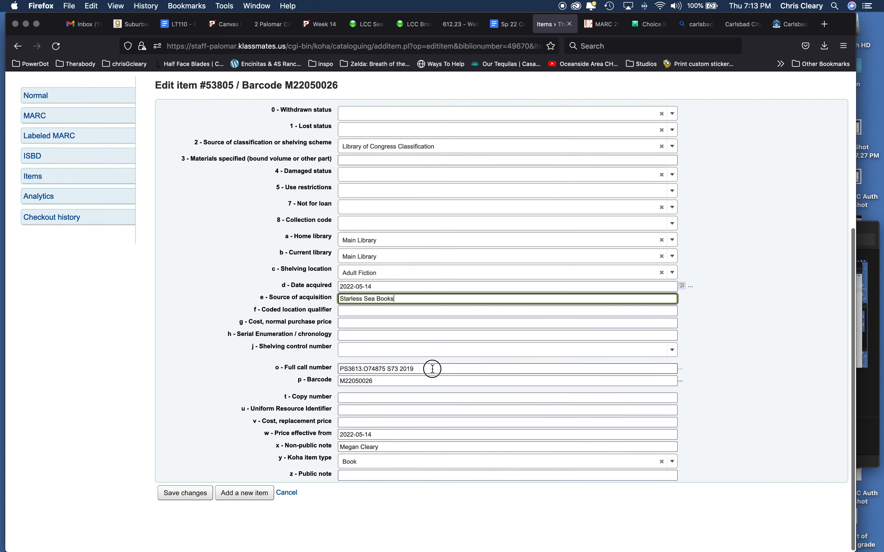
click(400, 383)
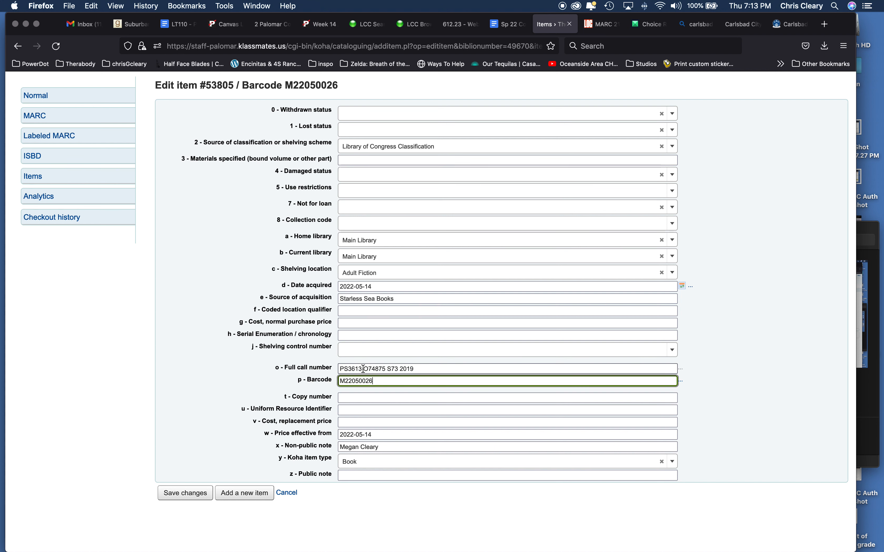
click(387, 447)
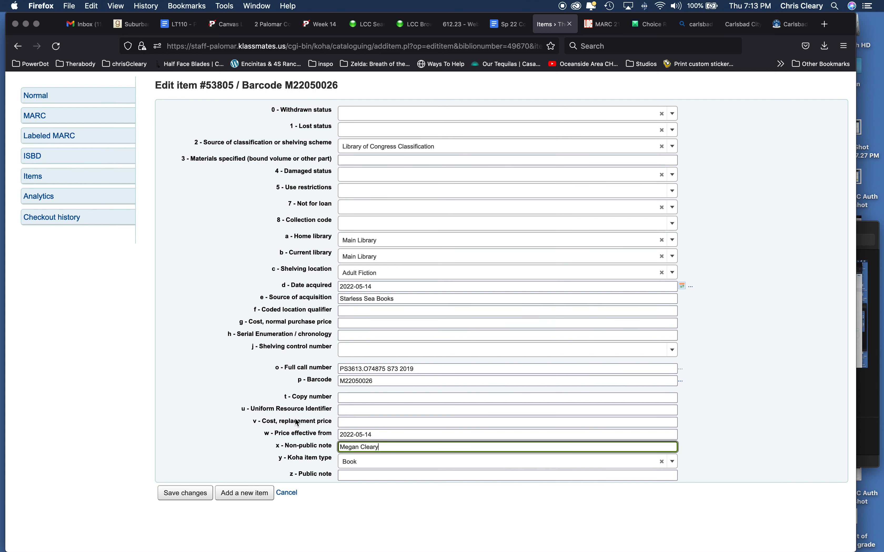
Enter $30.00 as the item's replacement price in subfield v.
click(361, 423)
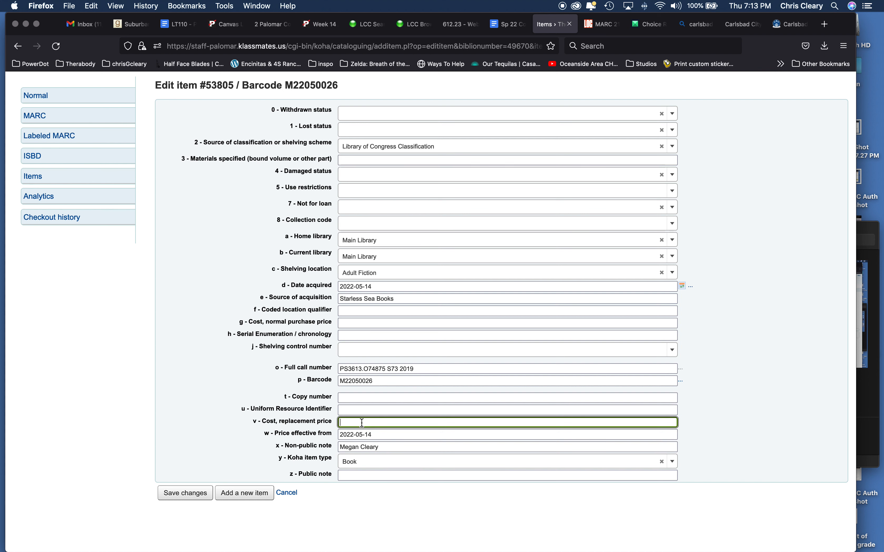
text($)
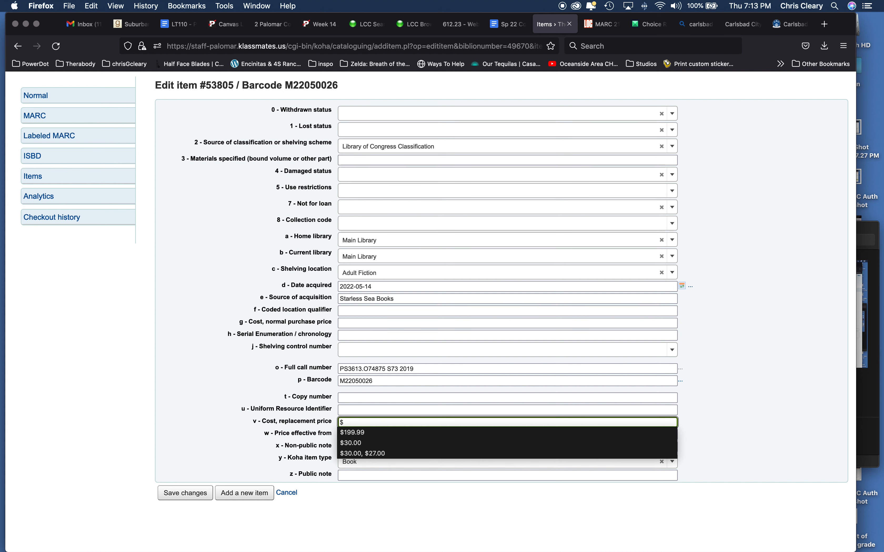
text(30.00)
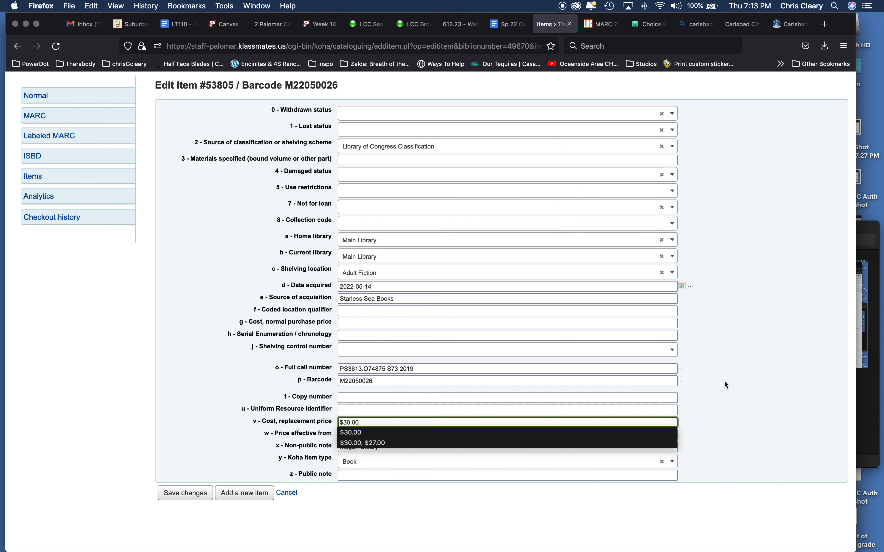
click(468, 432)
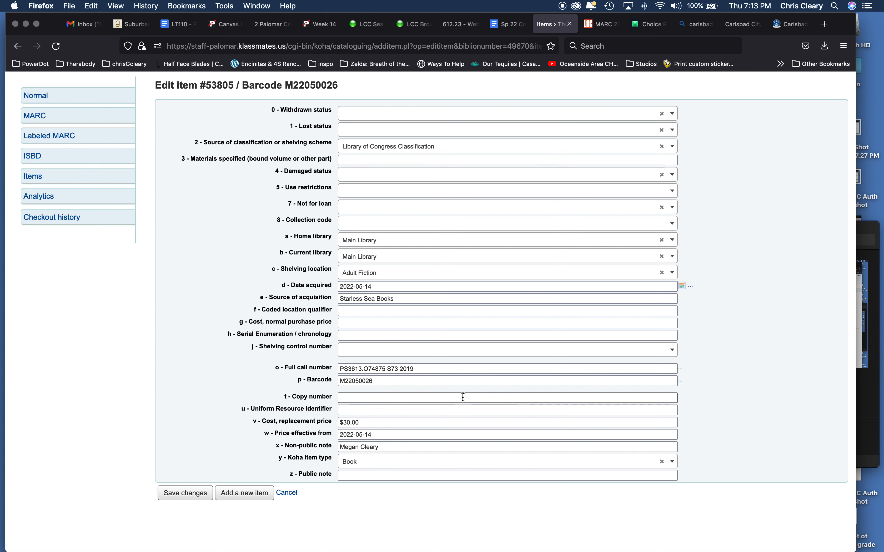
Remove the dollar sign from the replacement price, leaving 30.00, and save the item changes.
click(345, 422)
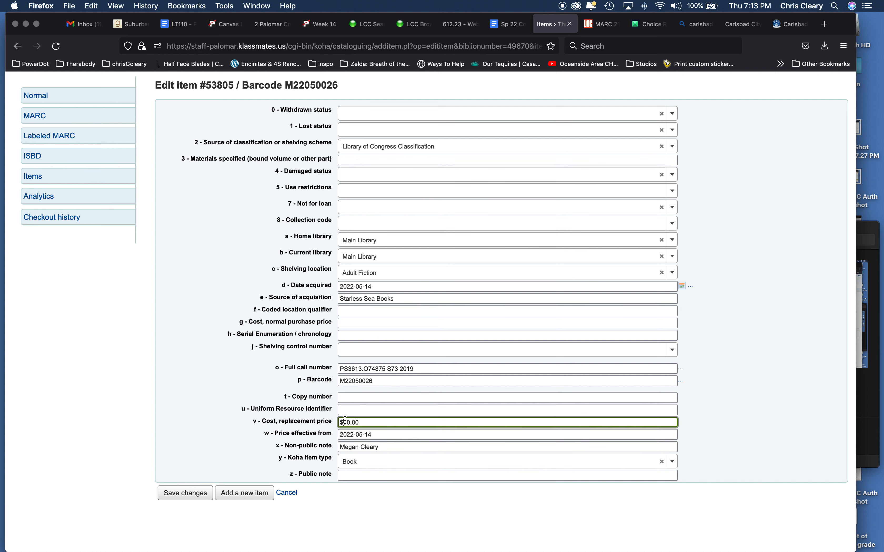
key(BackSpace)
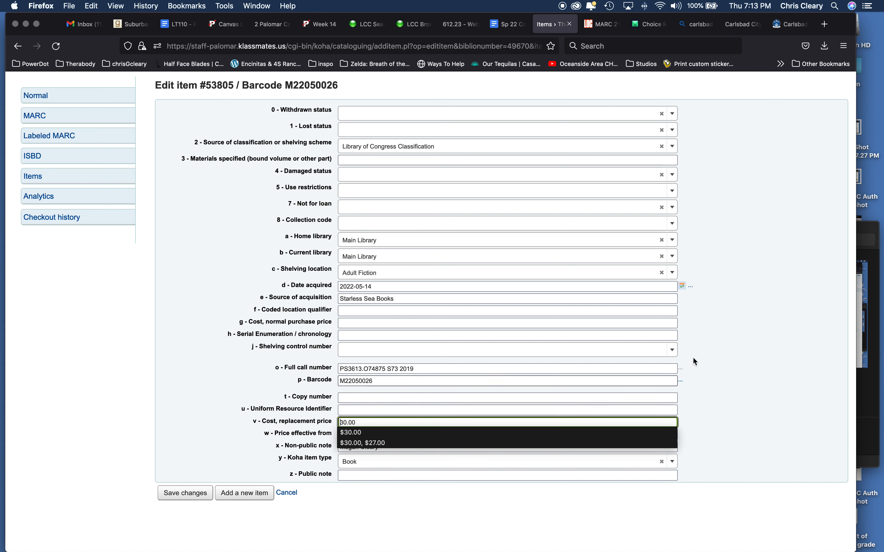
click(760, 357)
click(196, 499)
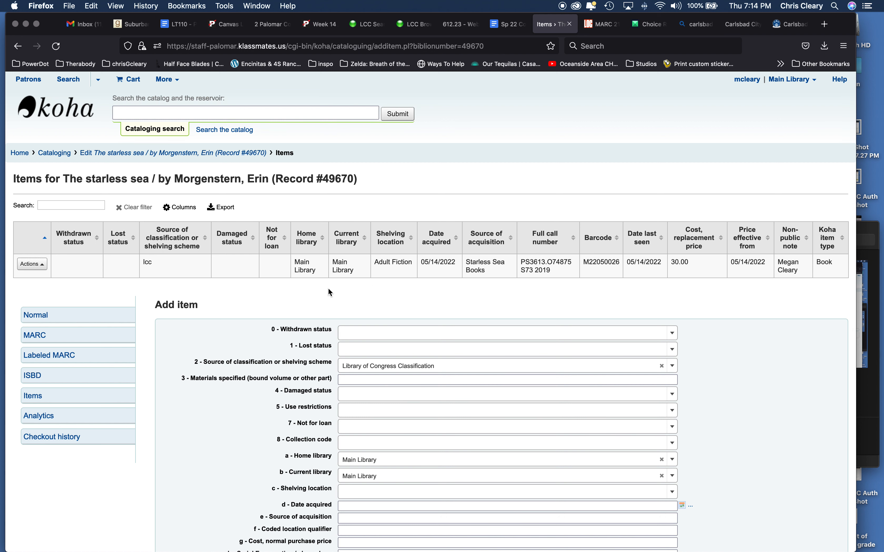
Search the catalog for record number 49673 and open Young children's rights in a digital world from the results.
click(143, 113)
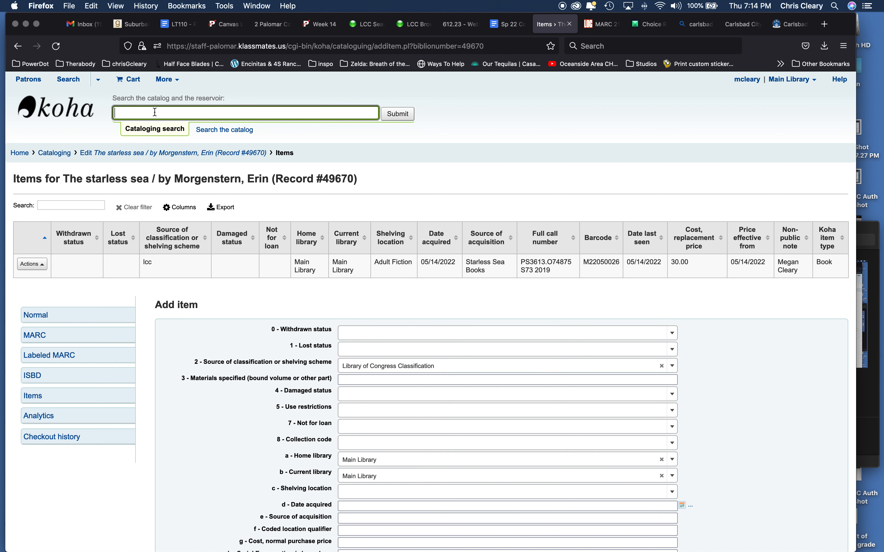
text(4)
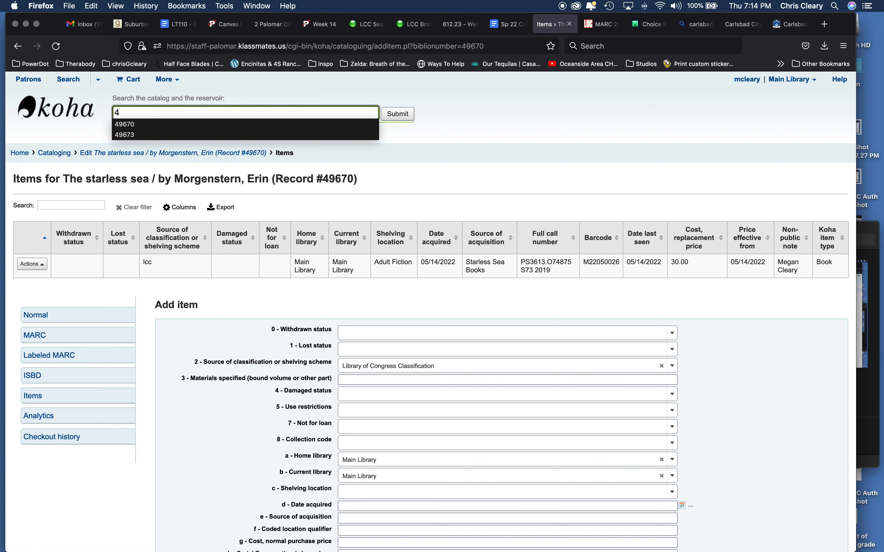
text(9673)
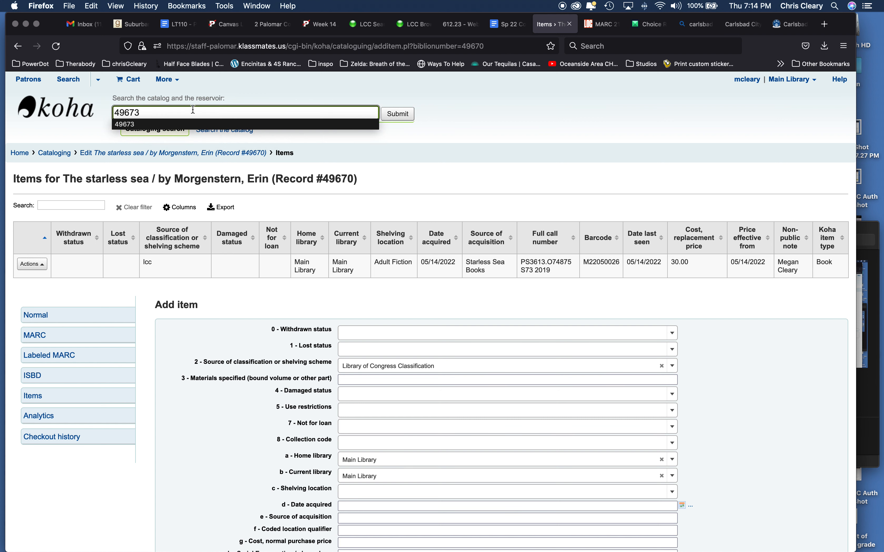
click(403, 118)
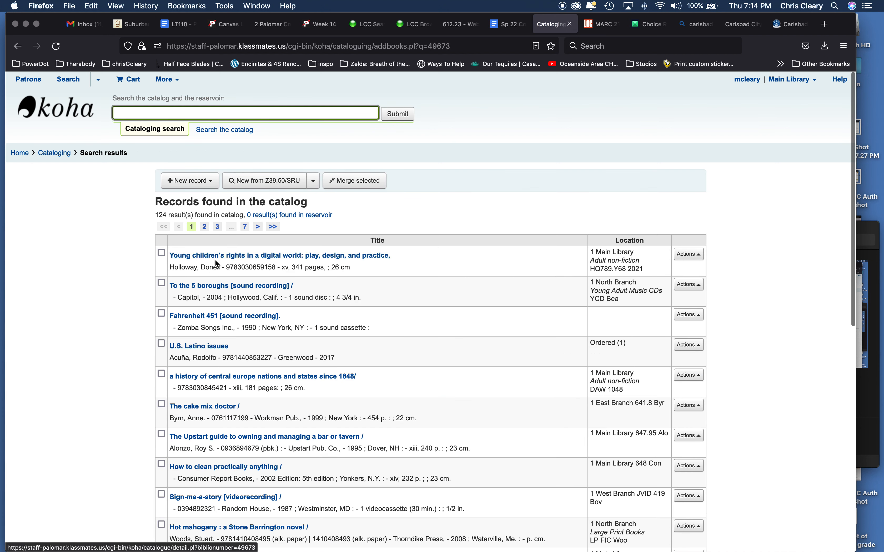
click(267, 258)
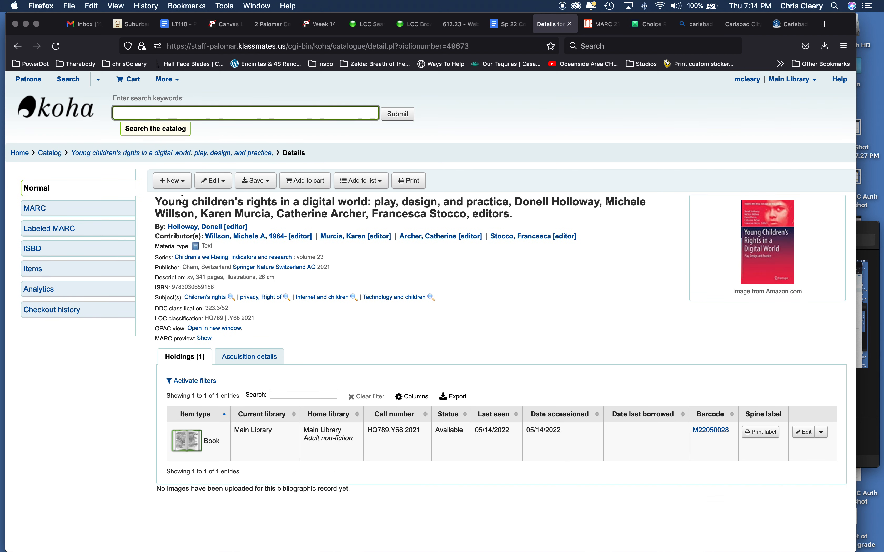
Open the bibliographic record for editing and launch the builder for its 008 fixed-length data elements.
click(215, 183)
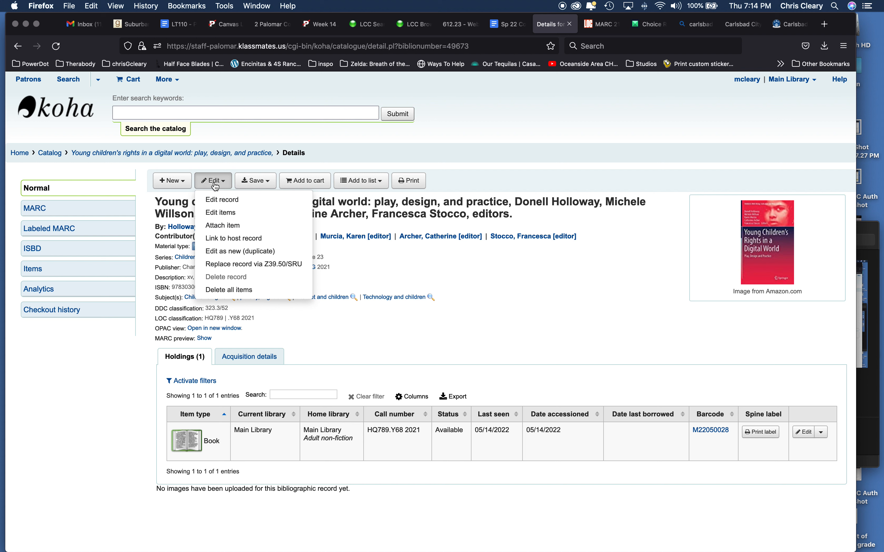
click(222, 202)
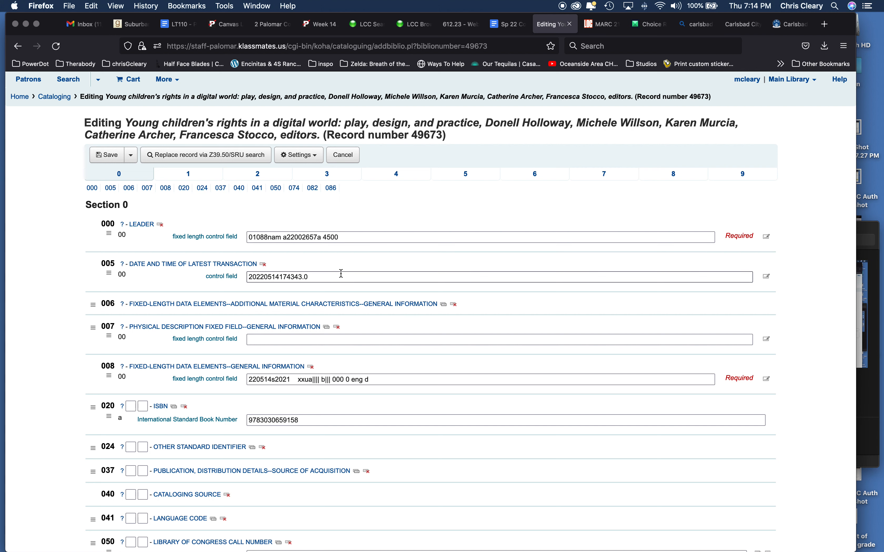
scroll(341, 273, down, 5)
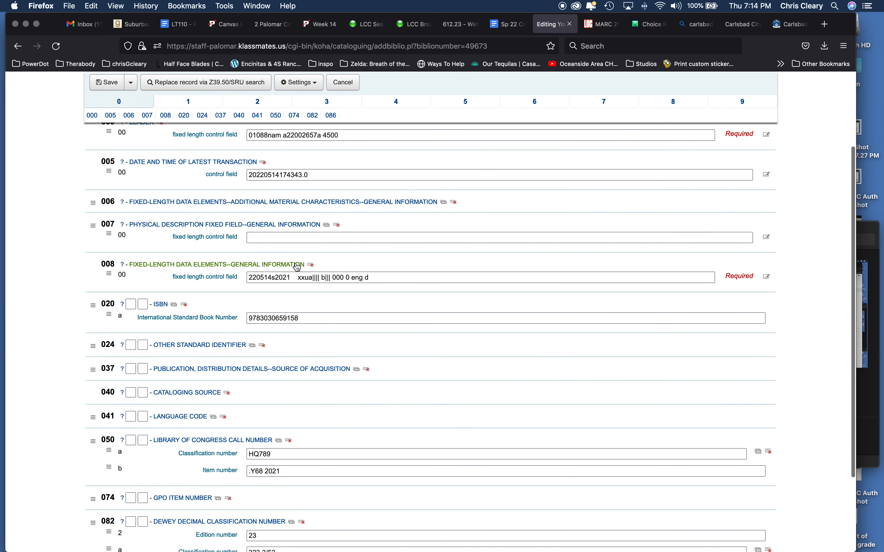
click(767, 278)
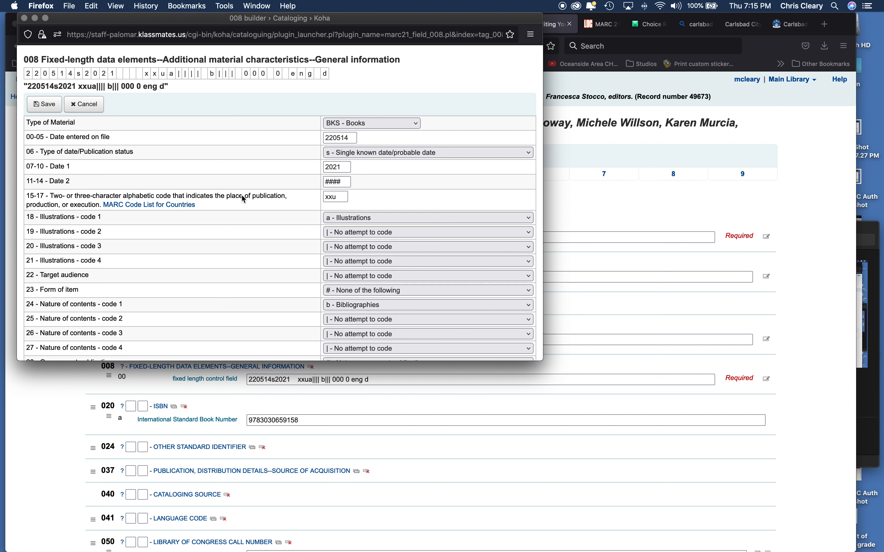
Review the 008 codes from place of publication through cataloging source, and close the builder without saving.
click(344, 196)
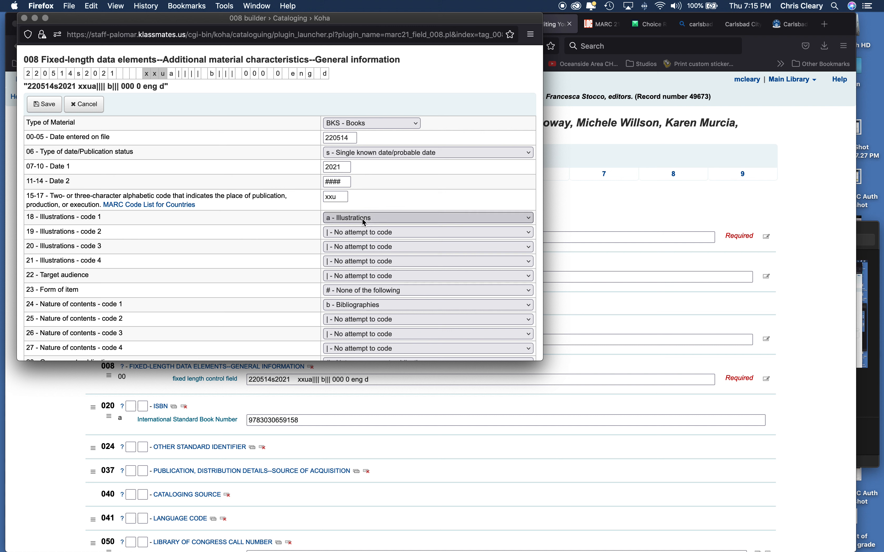
scroll(238, 227, down, 5)
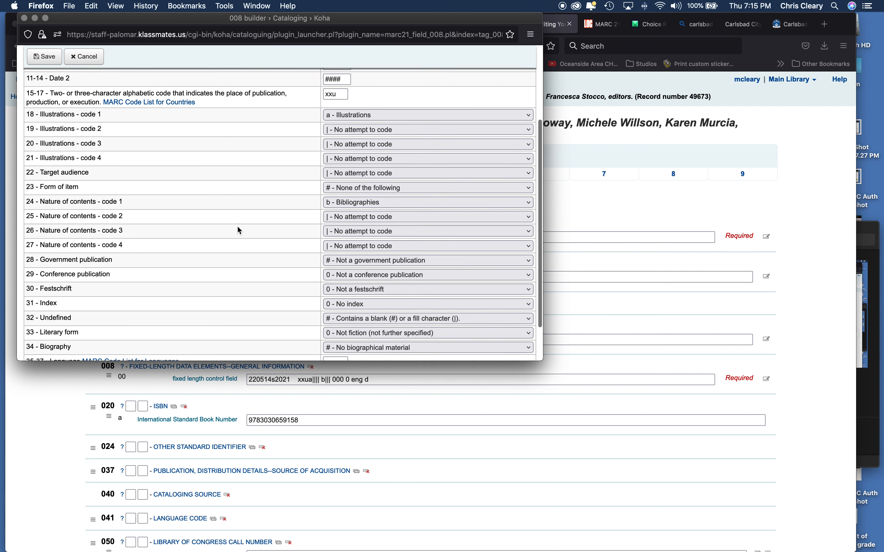
scroll(239, 230, down, 1)
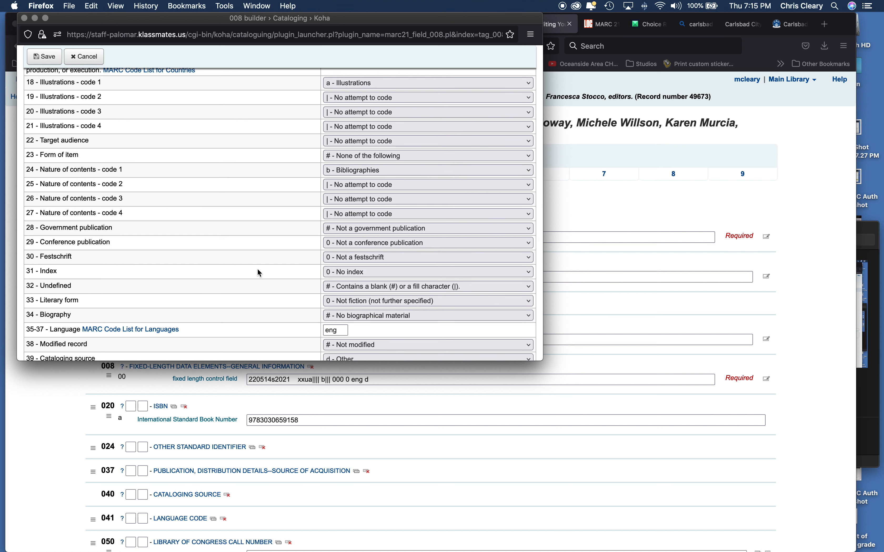
scroll(258, 269, down, 1)
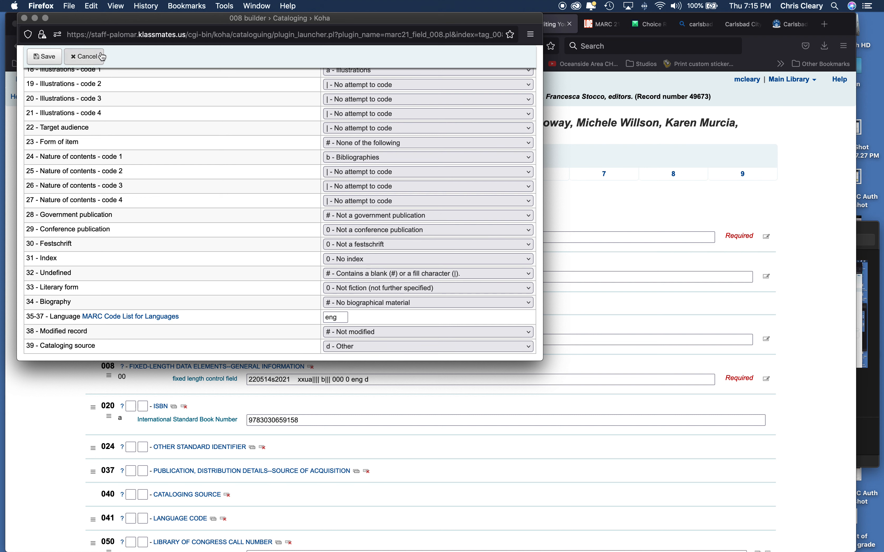
click(24, 18)
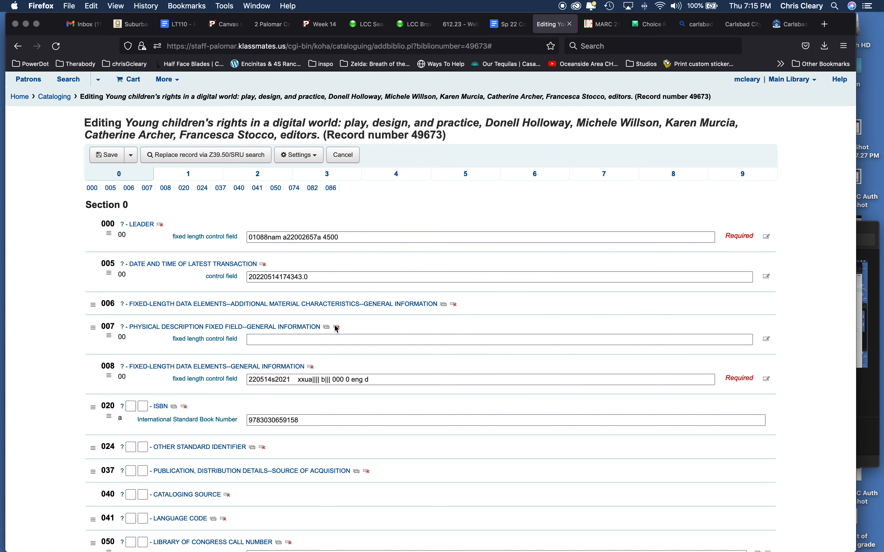
Check the 020 ISBN, 050 Library of Congress call number and 082 Dewey classification fields in section 0.
scroll(373, 356, down, 5)
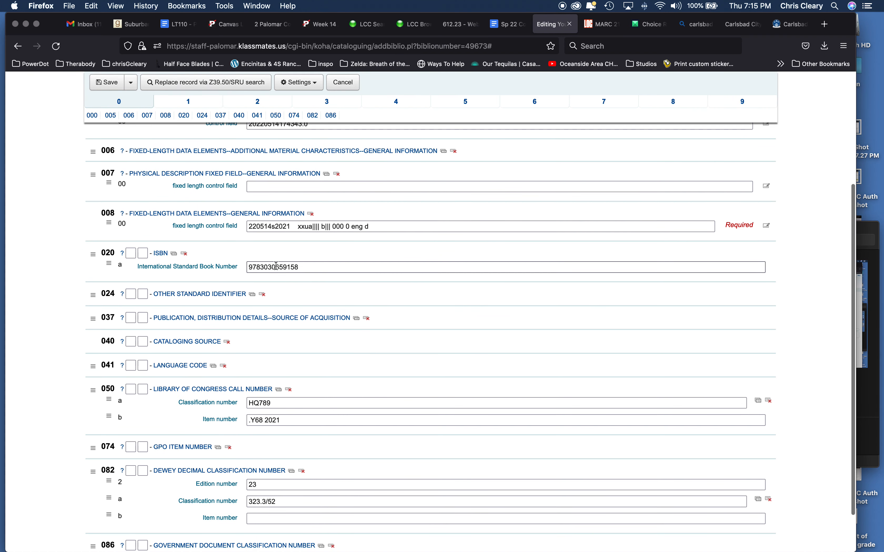
scroll(309, 269, down, 2)
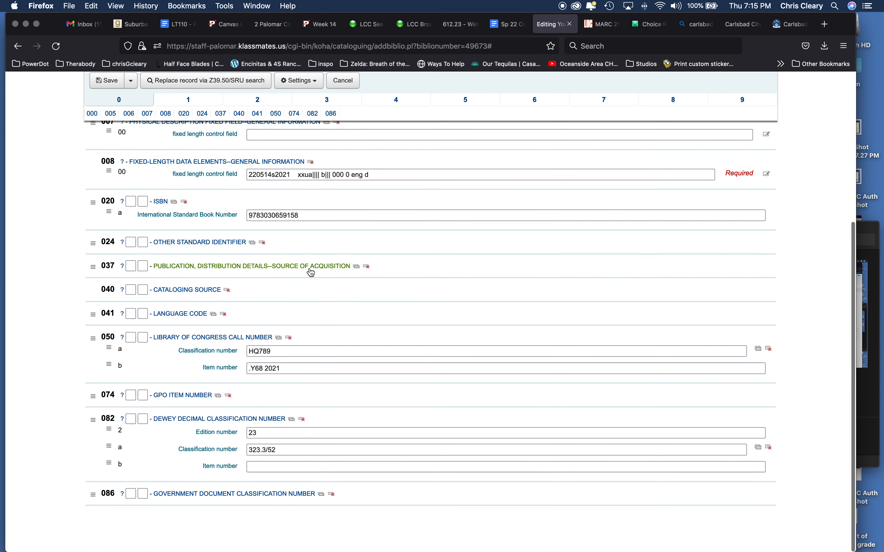
click(298, 372)
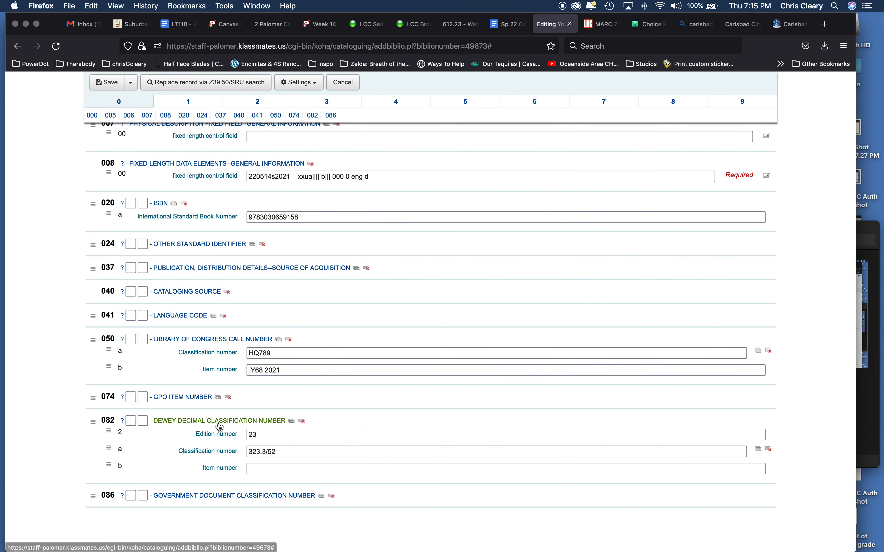
click(277, 457)
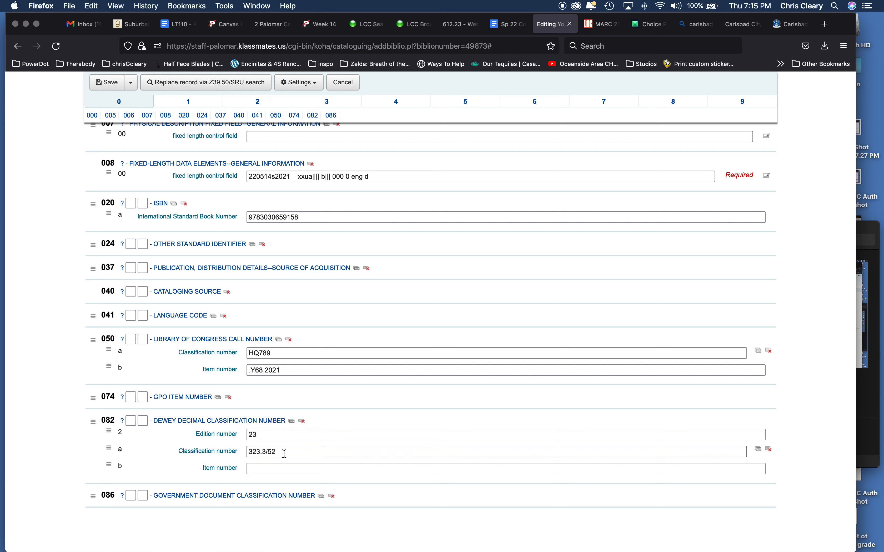
Check the 082 edition number, and review the 100 personal author main entry in section 1 with its hidden subfields expanded.
click(309, 436)
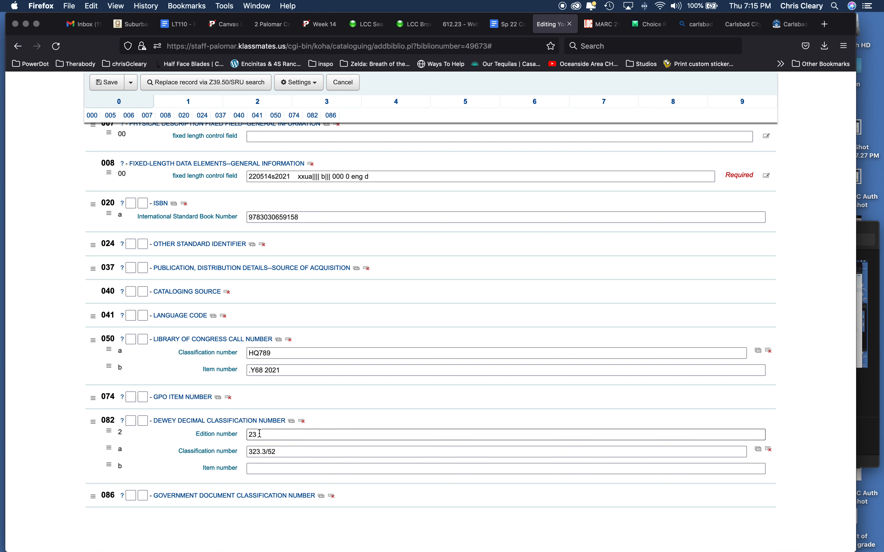
scroll(260, 434, up, 6)
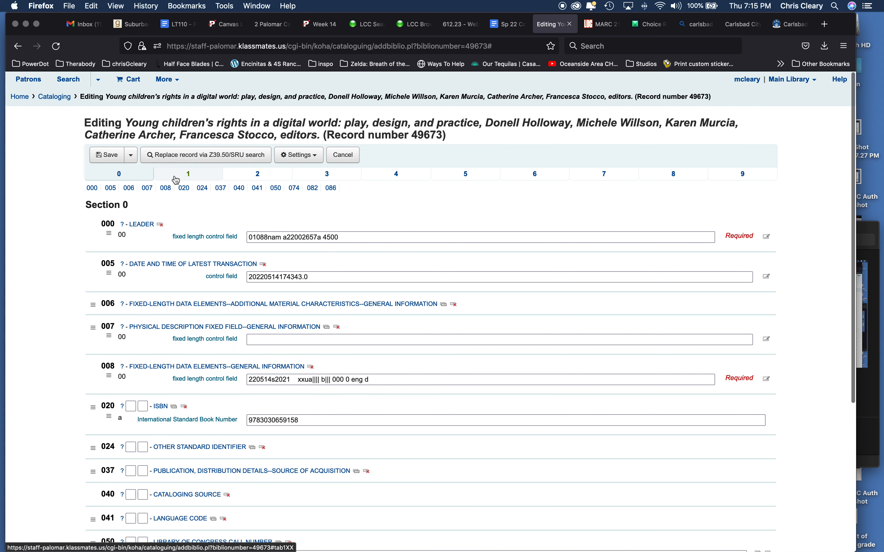
click(177, 178)
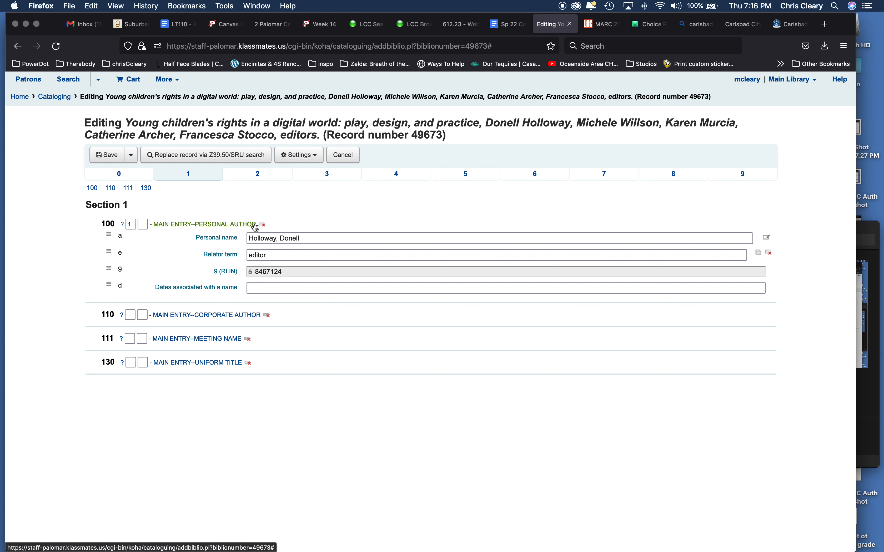
click(312, 239)
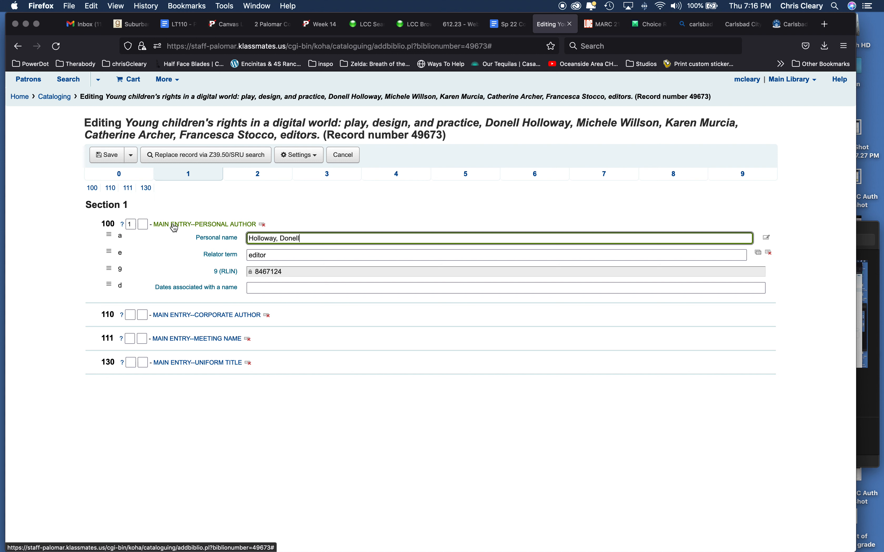
click(216, 224)
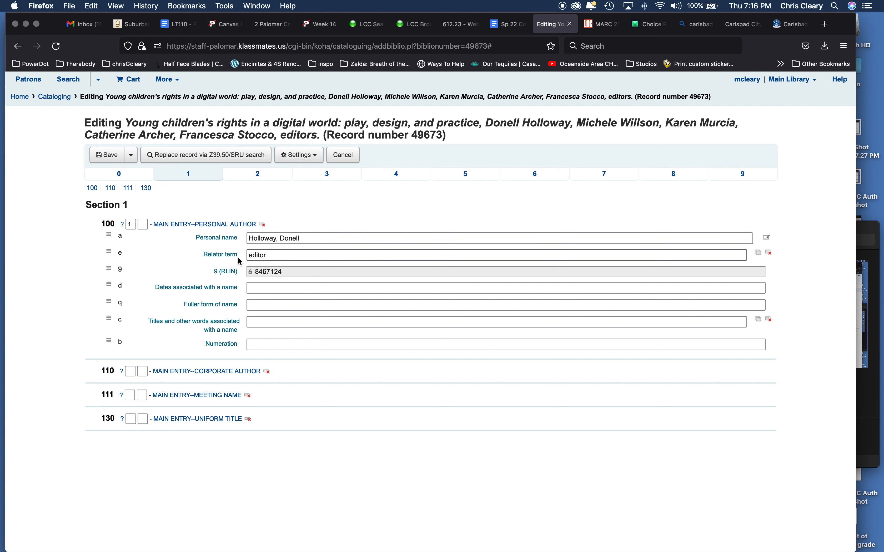
click(276, 256)
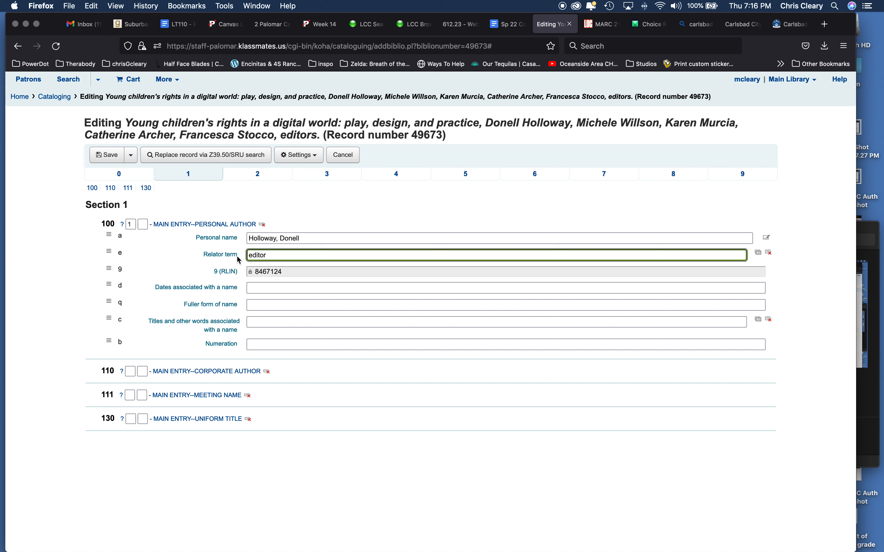
Review the 245 title fields and the 264 place, publisher and date of publication in section 2.
click(249, 180)
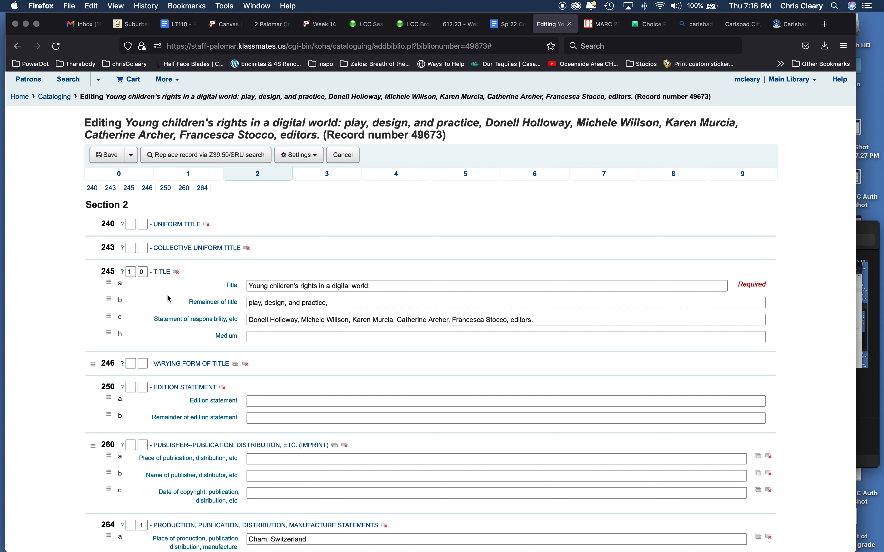
scroll(169, 299, down, 3)
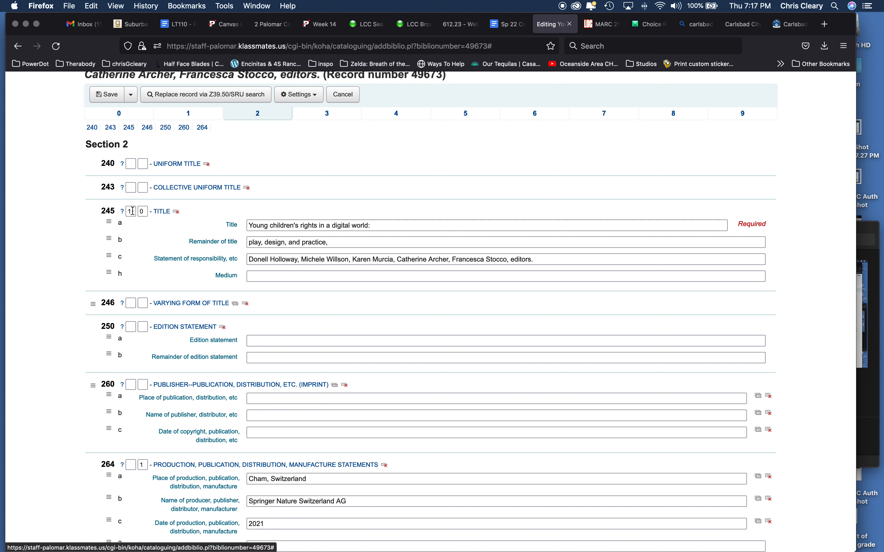
click(253, 225)
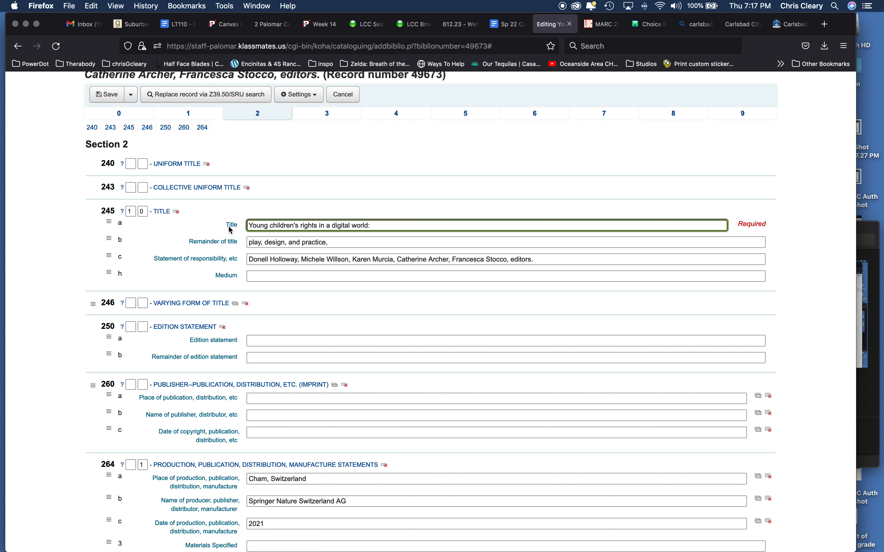
scroll(213, 226, down, 3)
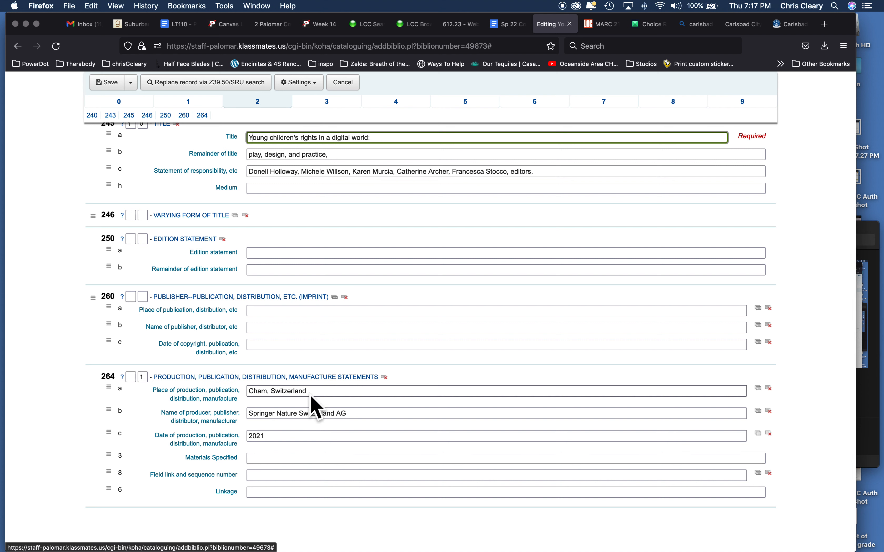
click(363, 413)
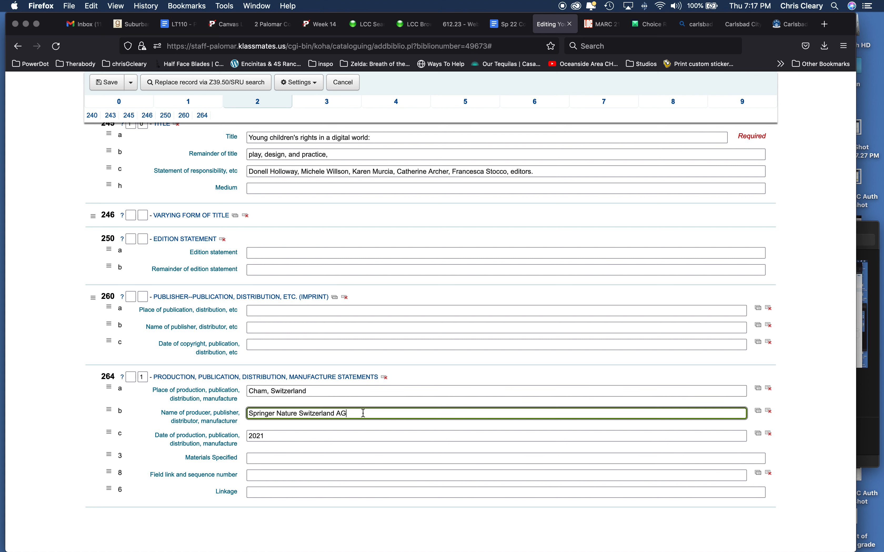
click(321, 389)
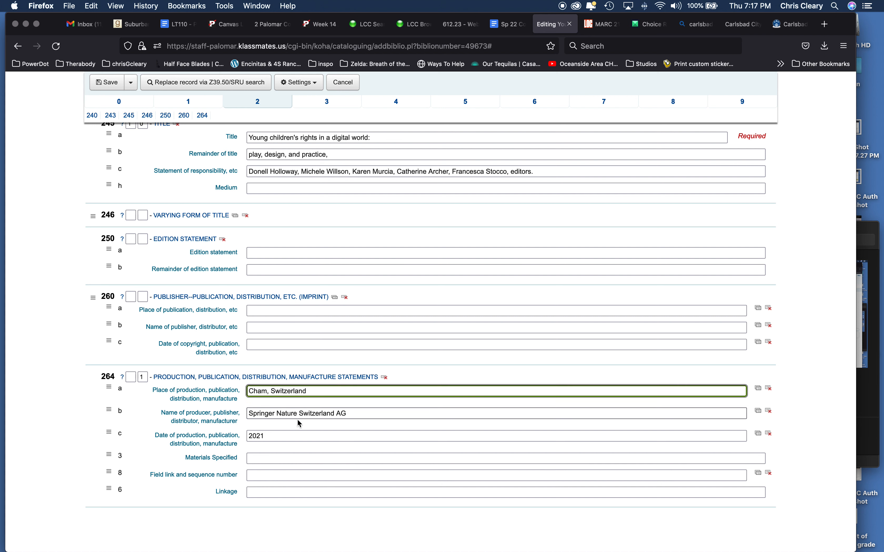
click(300, 435)
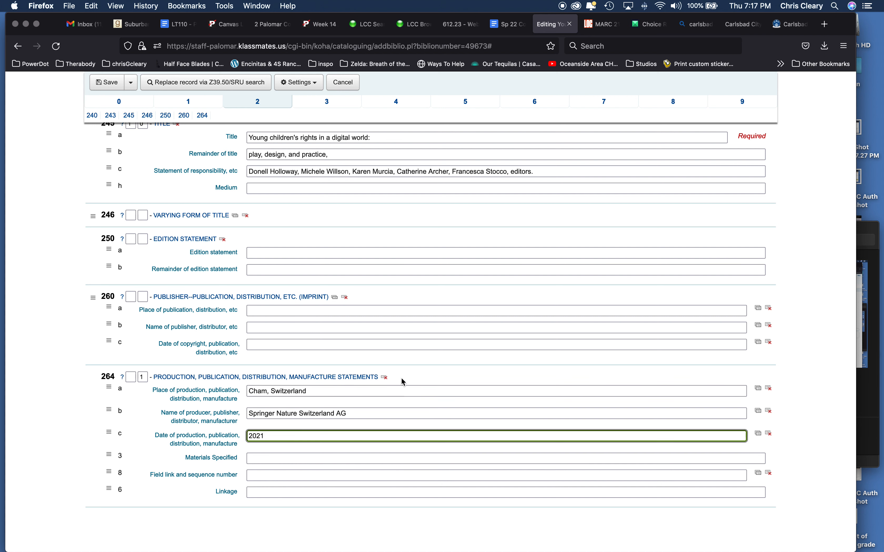
Review the 300 extent, other physical details and dimensions in section 3, and look over the 336 to 338 type fields.
scroll(404, 382, up, 5)
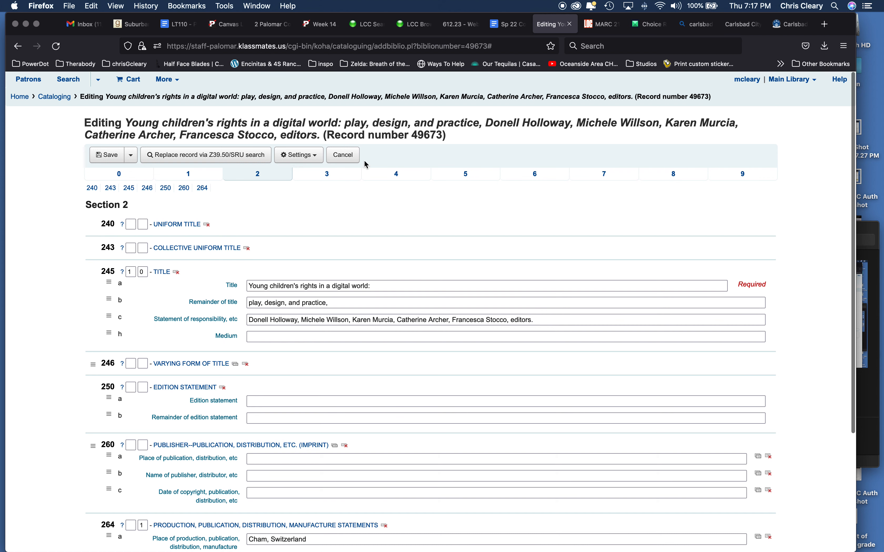
click(331, 179)
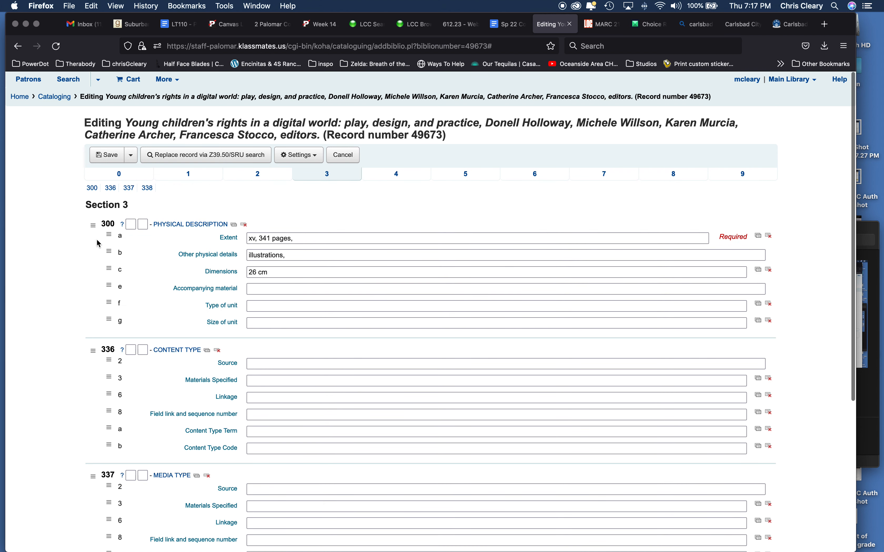
click(257, 239)
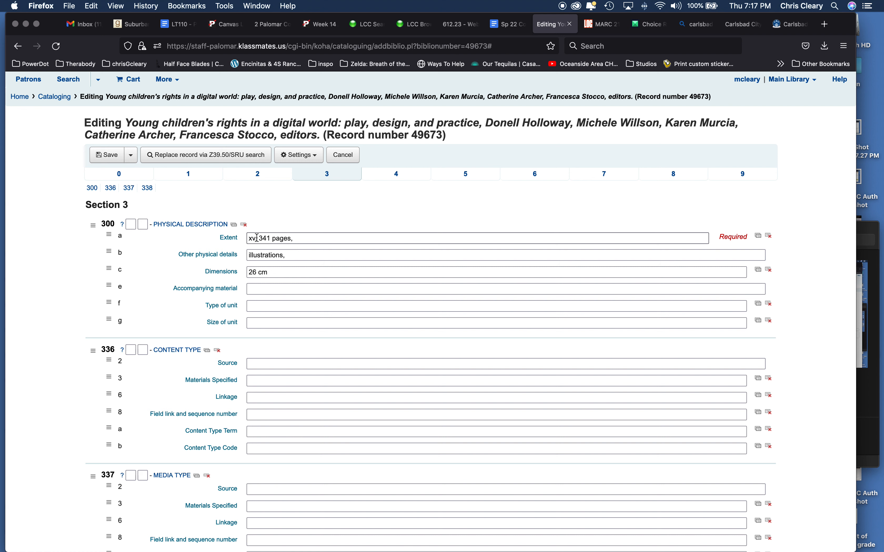
click(304, 238)
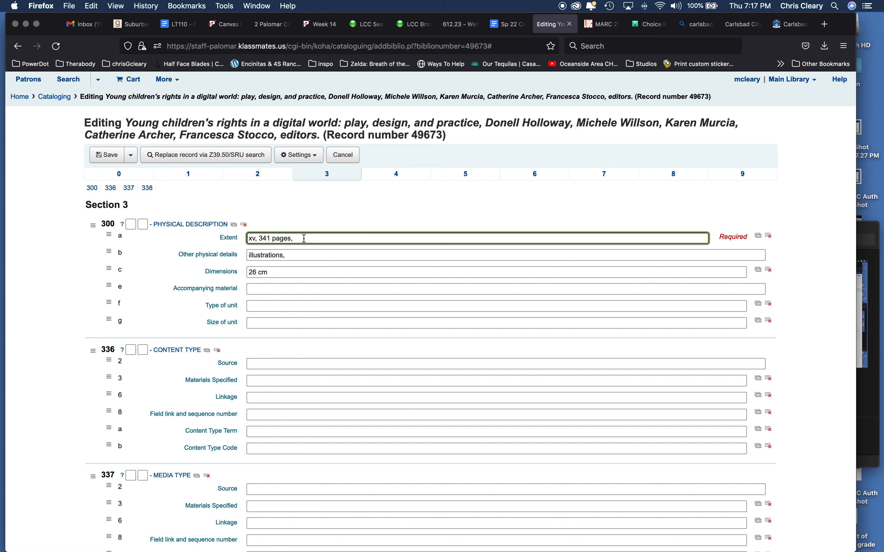
click(298, 257)
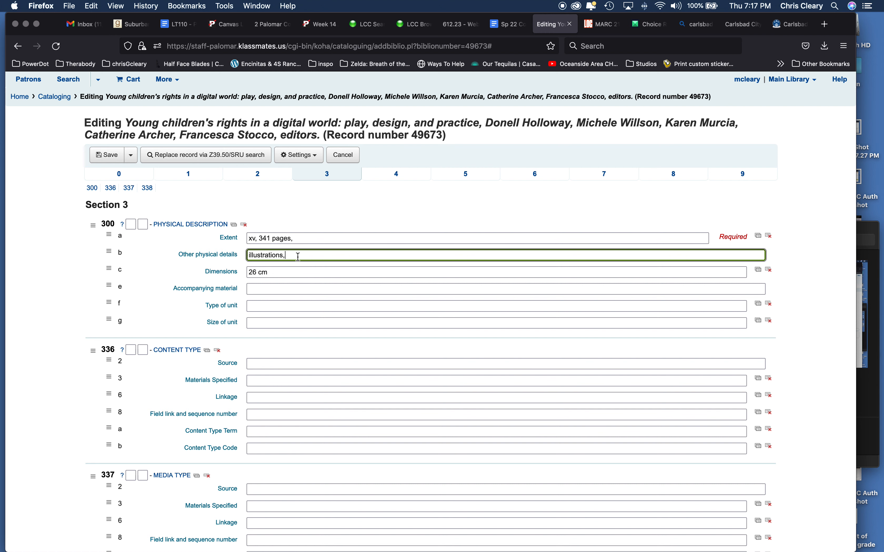
click(285, 272)
scroll(752, 236, down, 6)
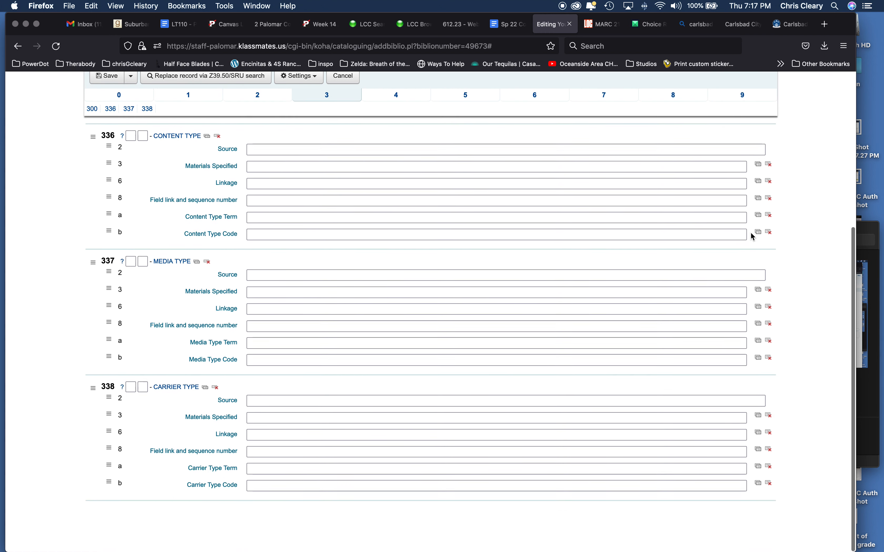
Check the series title and volume number of the 440 field in section 4.
scroll(751, 236, up, 5)
click(410, 148)
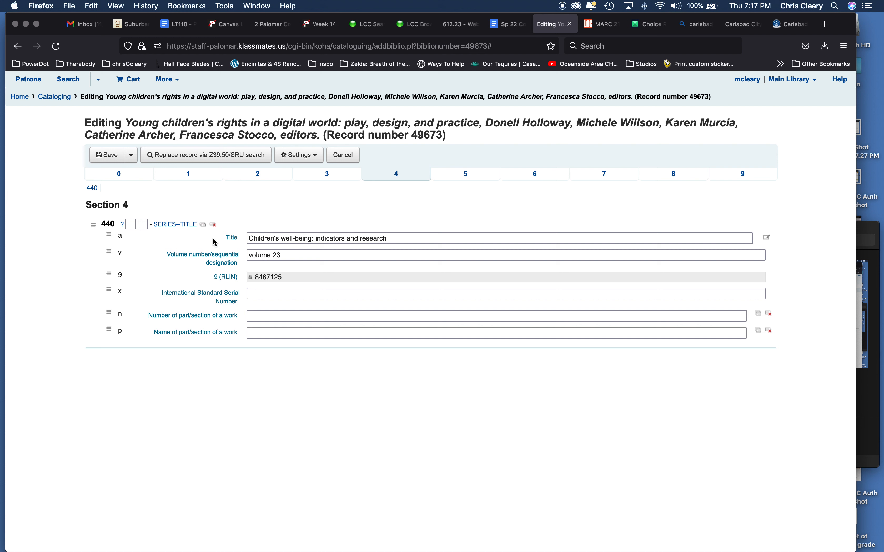
click(259, 238)
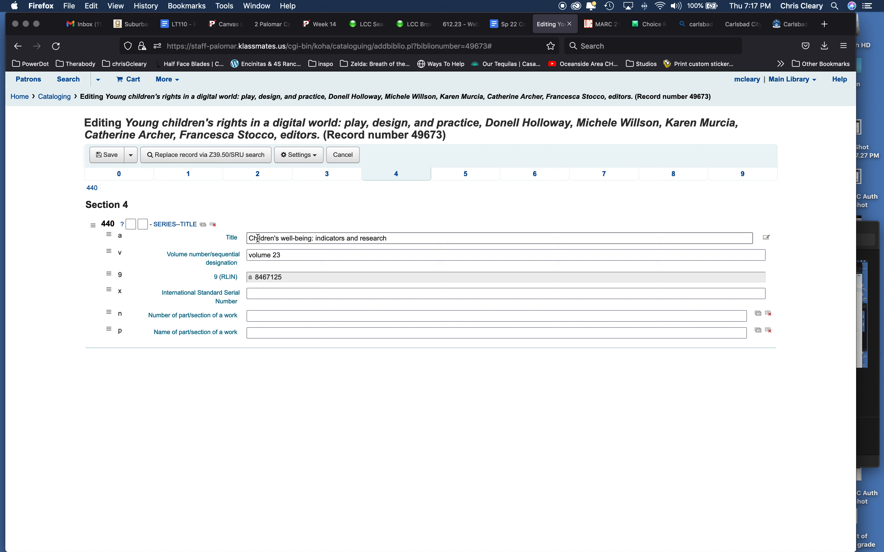
click(412, 238)
click(296, 255)
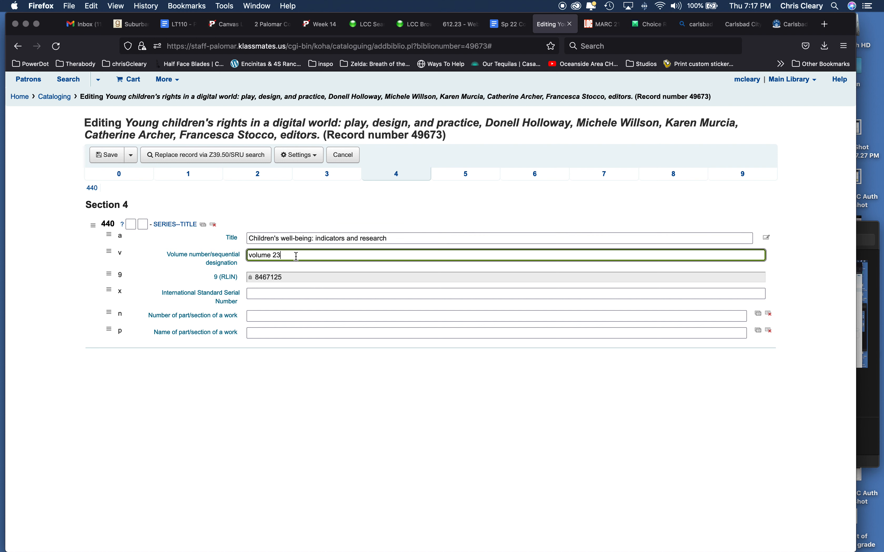
Look over the note fields in section 5 and examine all the 650 topical subject headings in section 6.
click(459, 181)
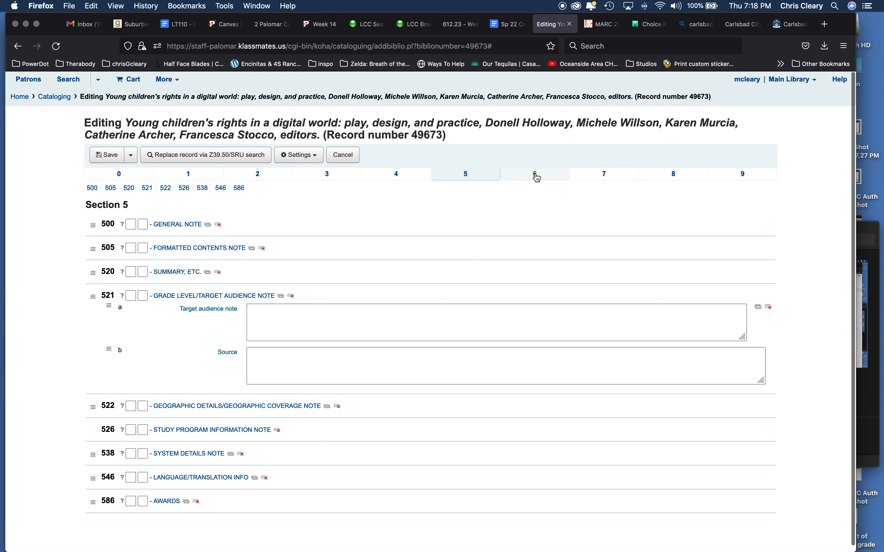
click(536, 175)
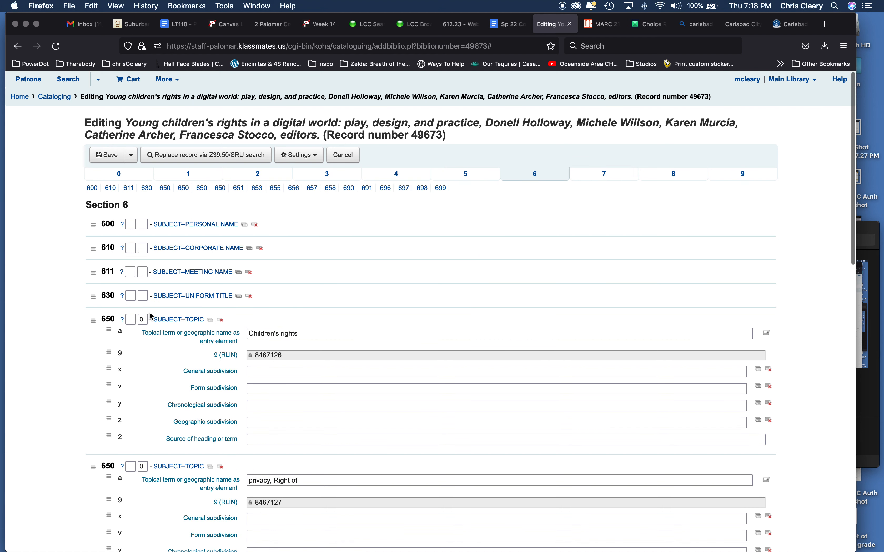
scroll(780, 277, down, 5)
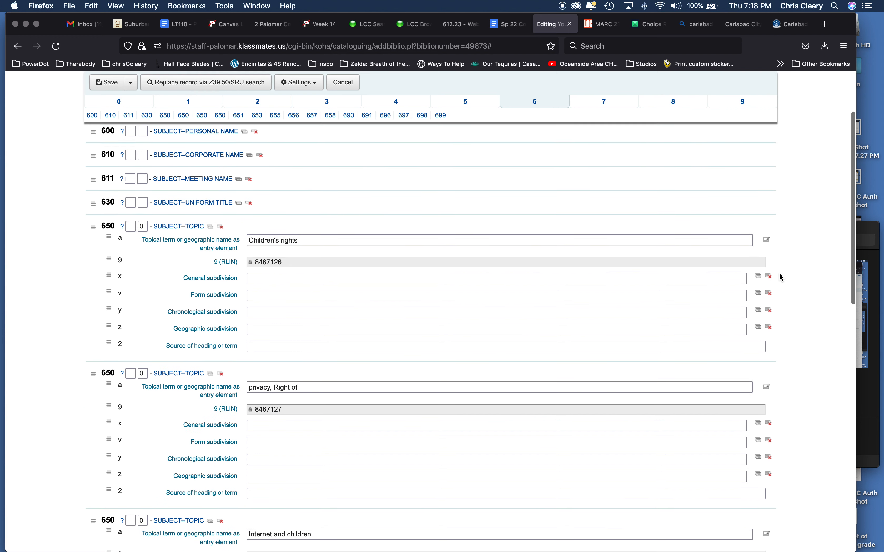
scroll(781, 277, up, 1)
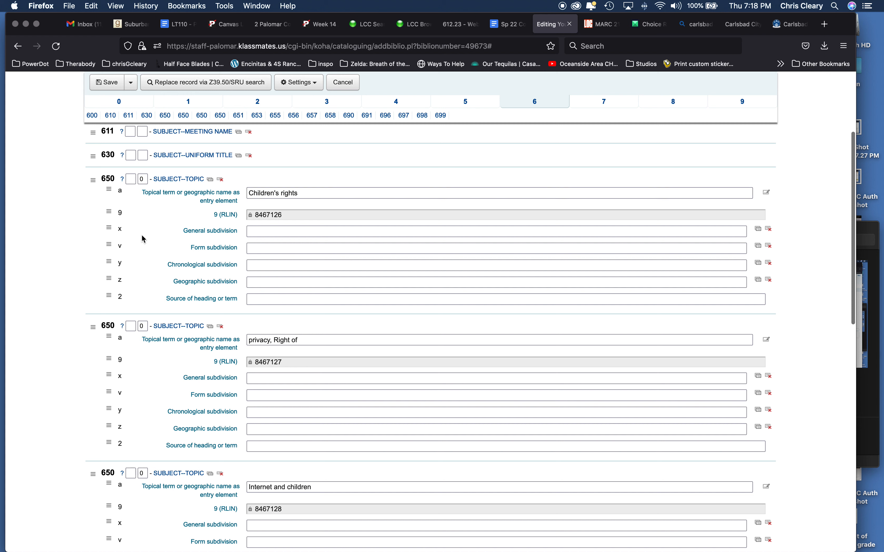
scroll(381, 281, down, 6)
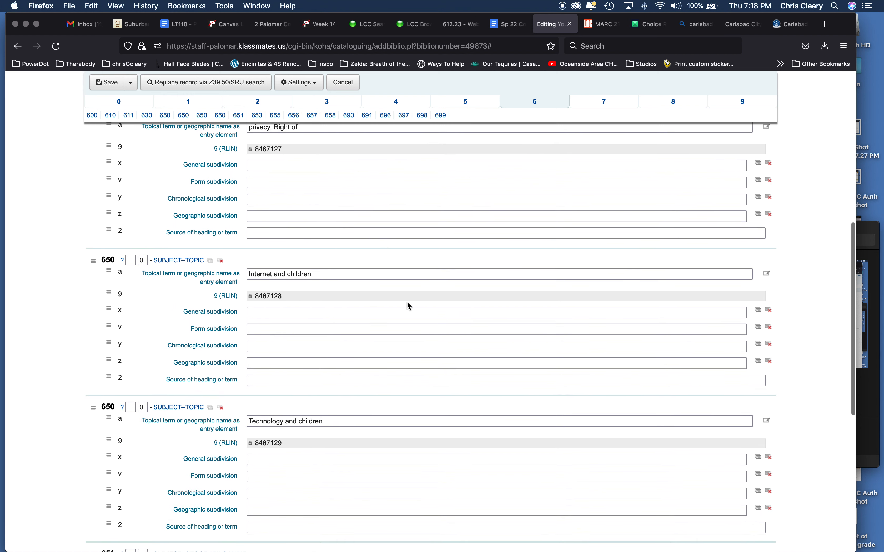
scroll(408, 304, down, 3)
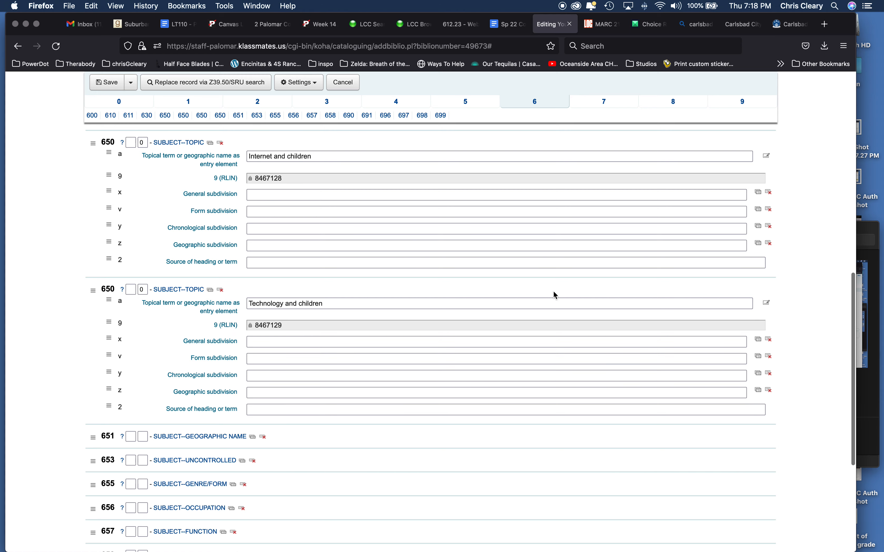
Review the 700 added personal author entries in section 7, expanding the first one's subfields and checking names, dates and relator terms.
scroll(553, 291, up, 13)
click(609, 184)
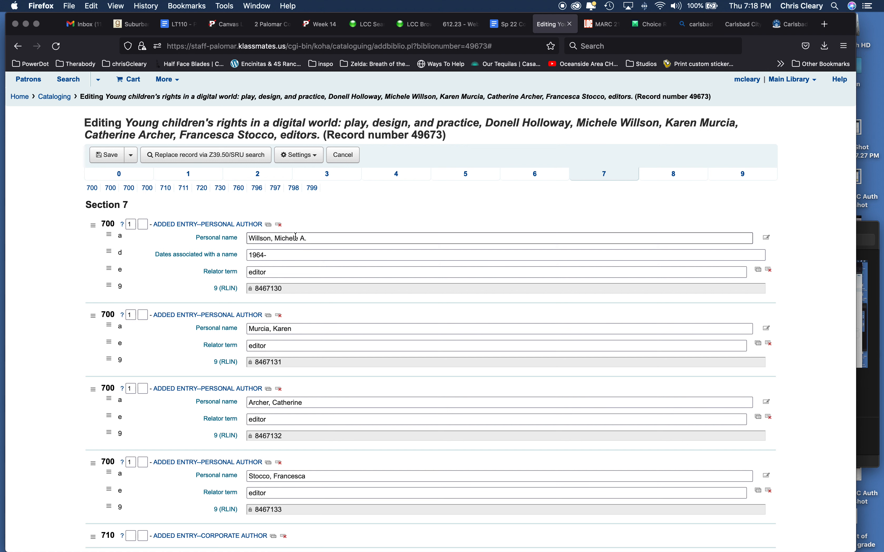
click(311, 238)
click(279, 258)
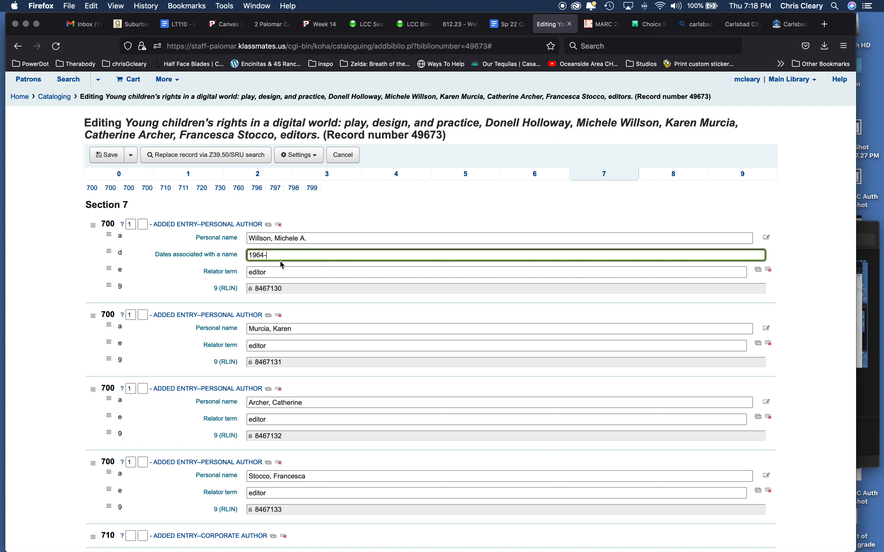
click(189, 227)
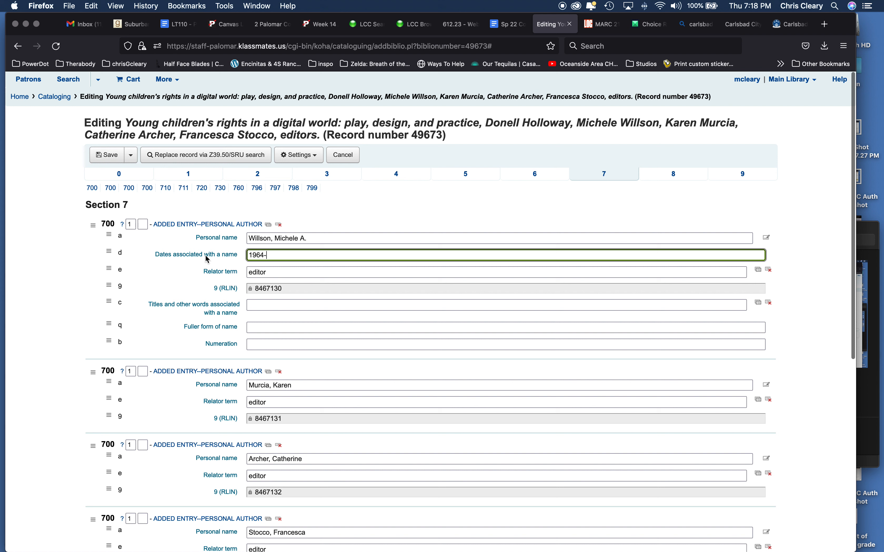
click(293, 273)
click(287, 402)
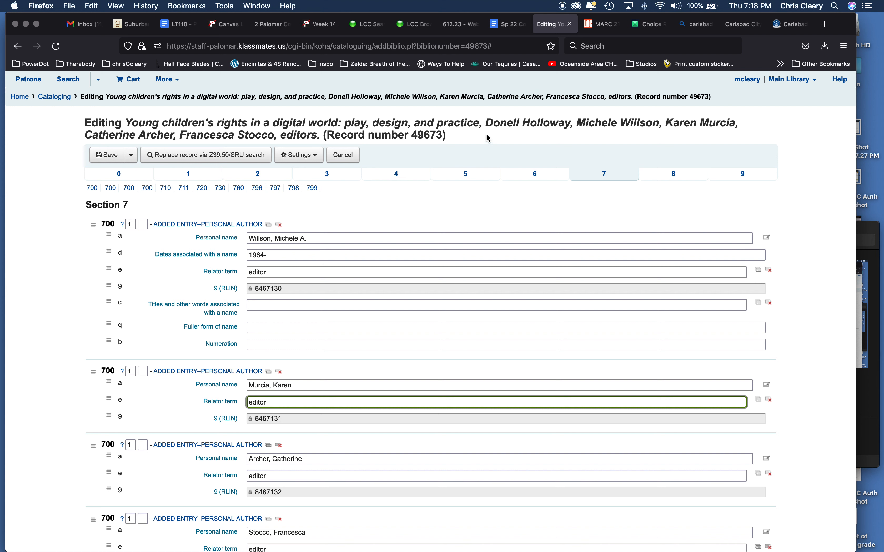
Check sections 8 and 9, including the 942 classification source and item type, and cancel editing the record.
click(686, 178)
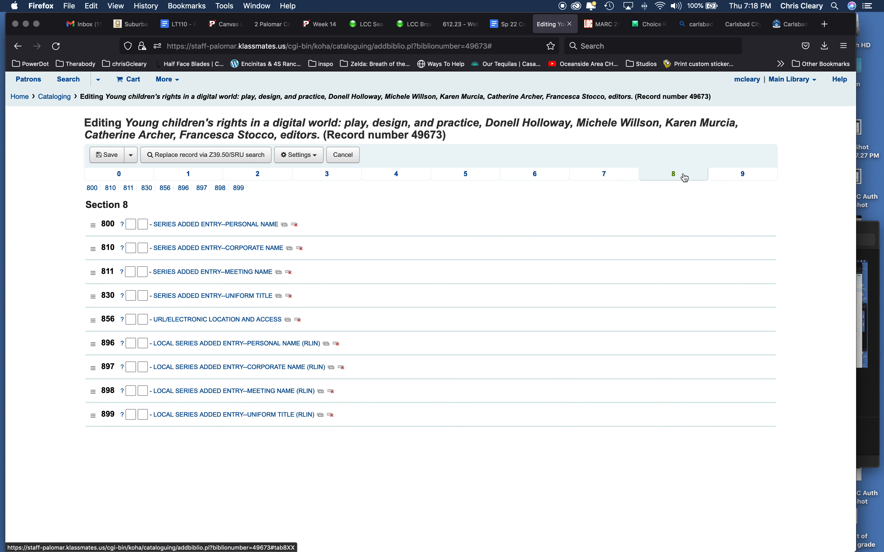
click(752, 179)
scroll(545, 281, down, 1)
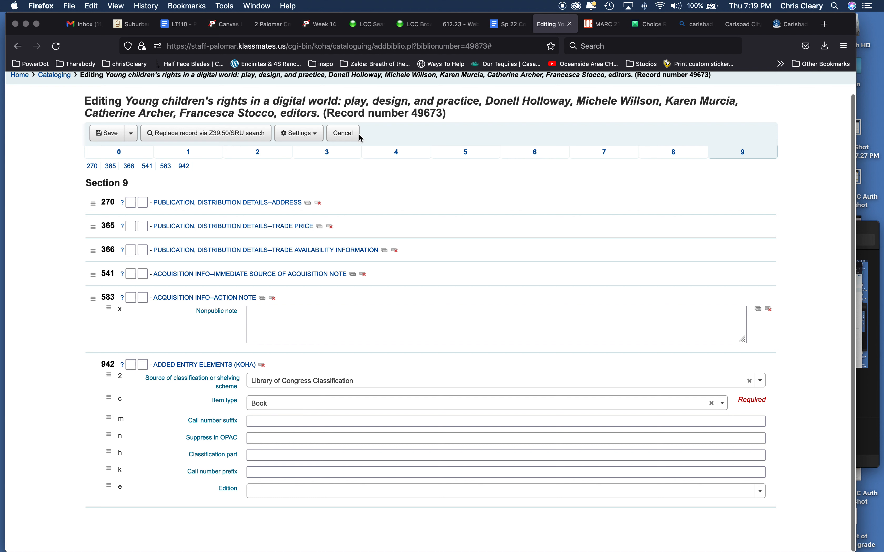
click(341, 136)
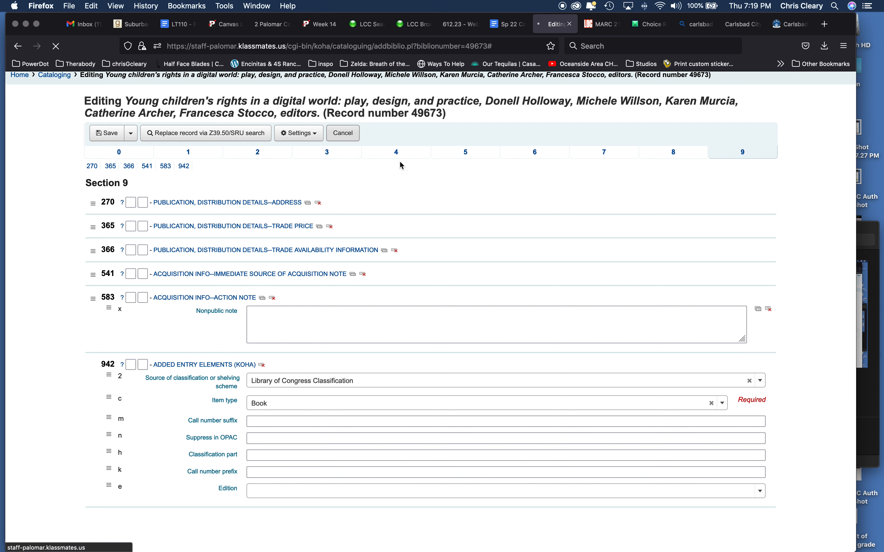
Open the existing item of Young children's rights in a digital world for editing.
click(222, 184)
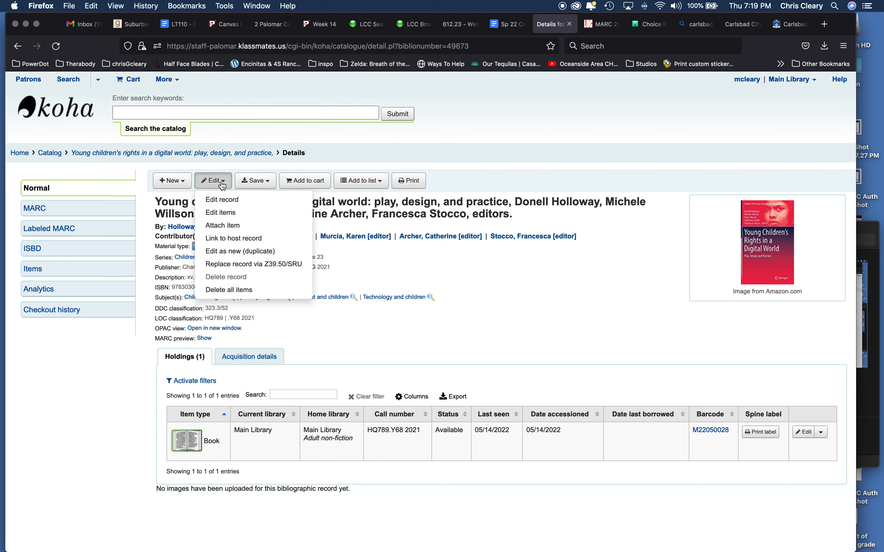
click(226, 201)
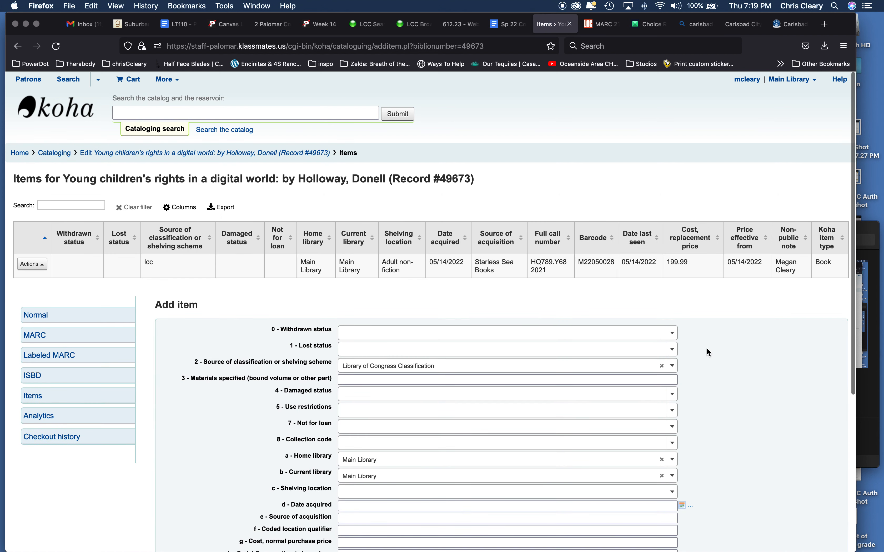
click(36, 265)
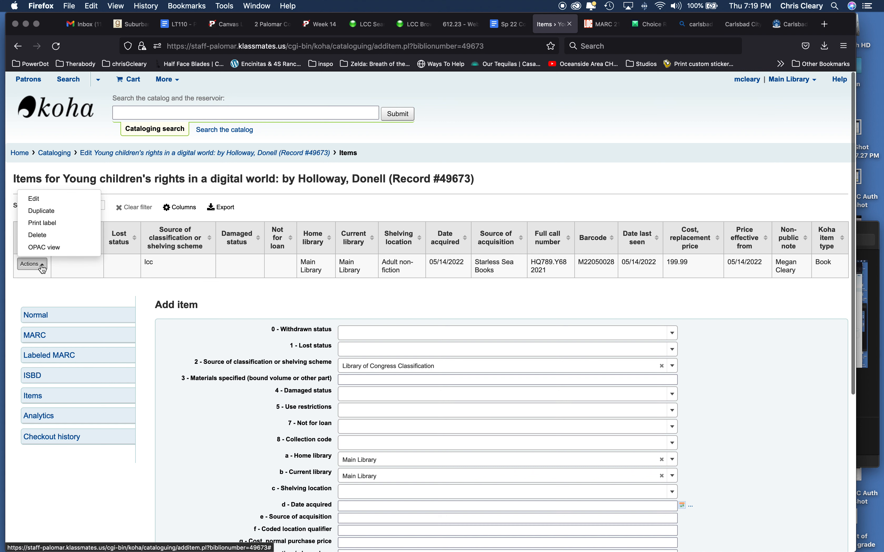
click(37, 200)
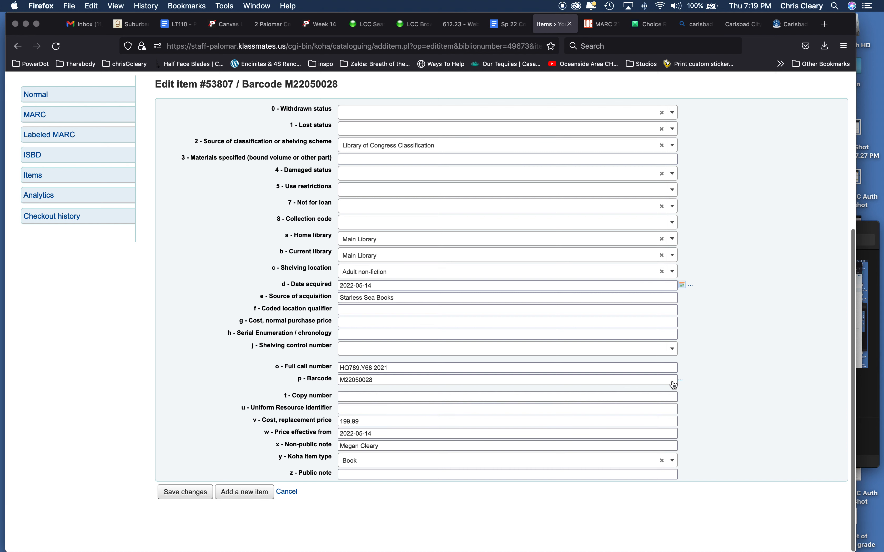
Check the item's classification source, home and current library, shelving location, date acquired and source of acquisition.
scroll(746, 362, up, 3)
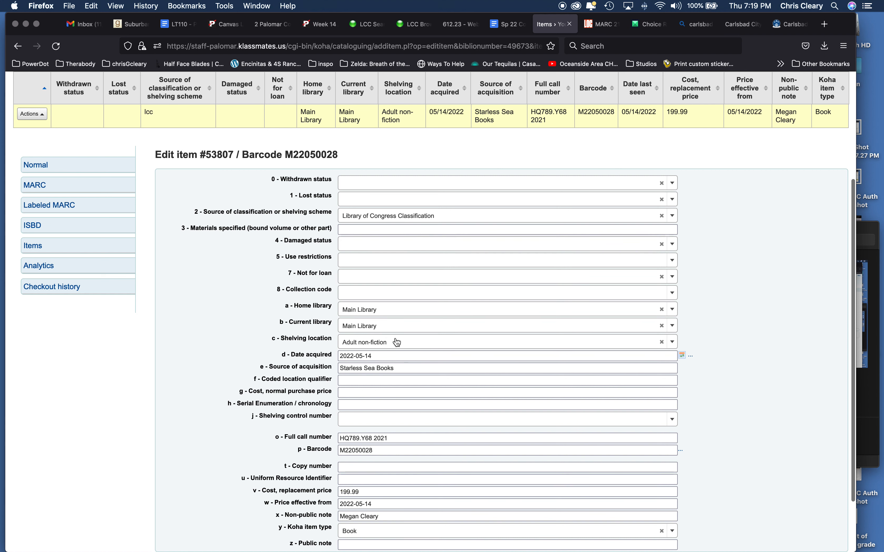
click(412, 369)
click(715, 325)
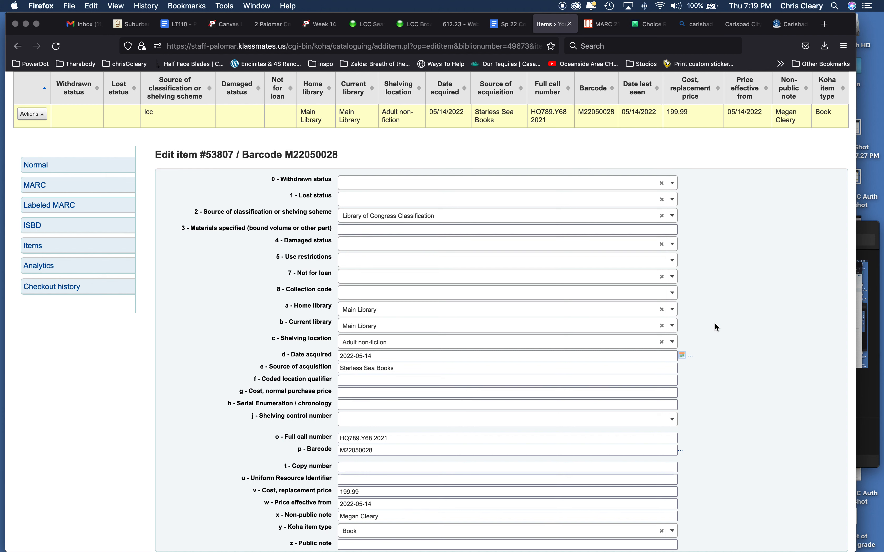
Check the item's full call number, barcode, replacement price, price effective date and non-public note, and cancel editing the item.
scroll(715, 322, down, 3)
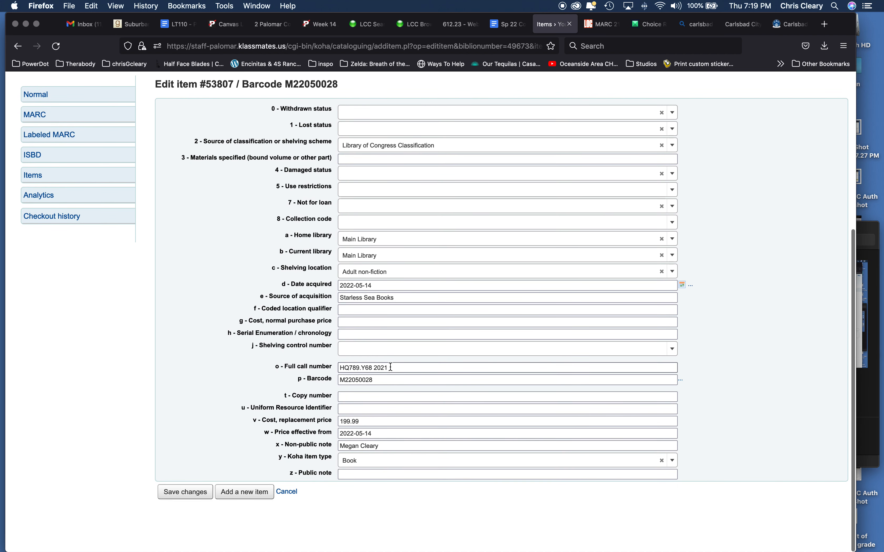
click(398, 366)
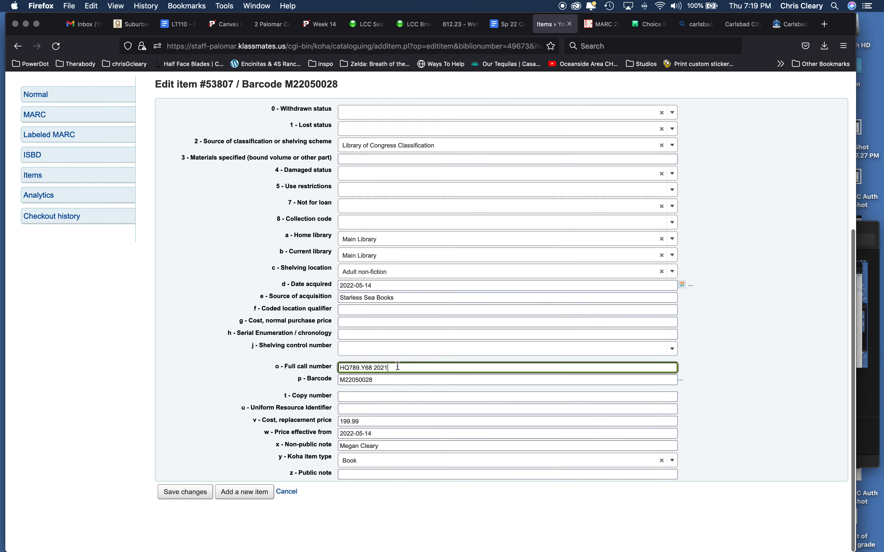
click(388, 380)
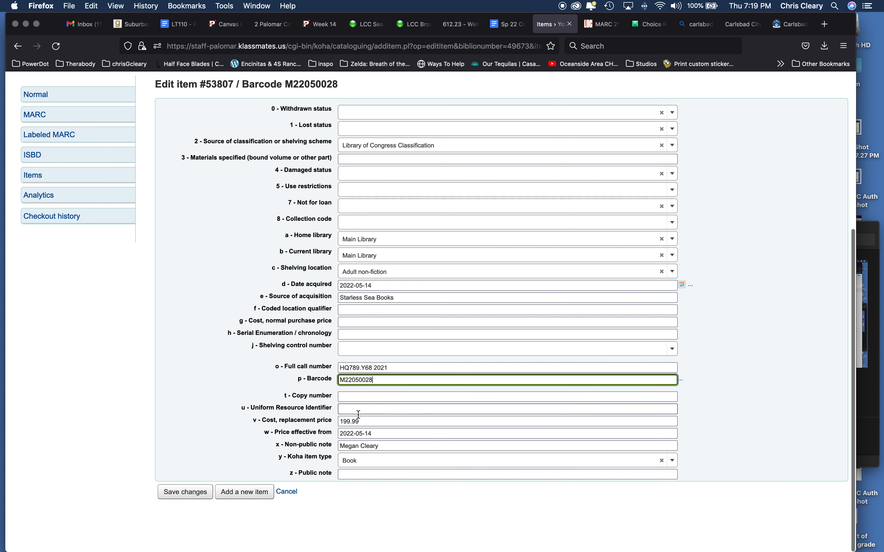
click(367, 421)
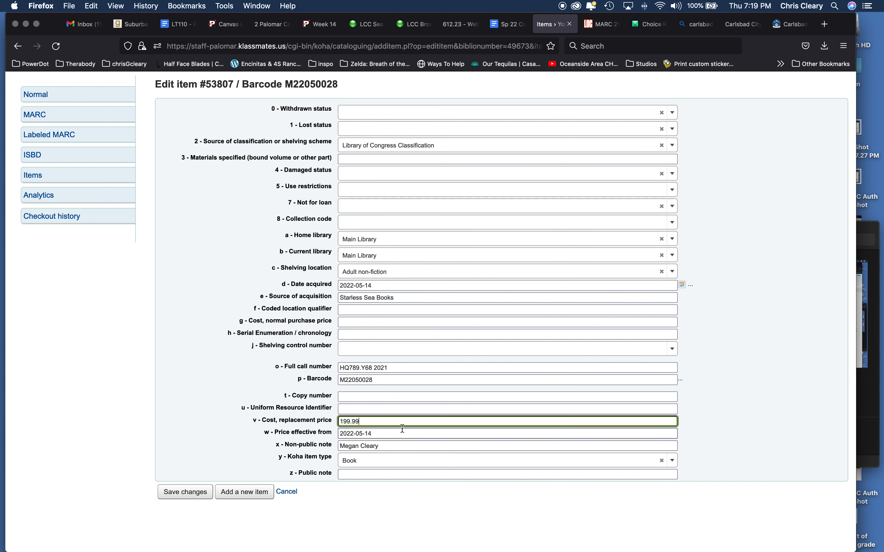
click(390, 433)
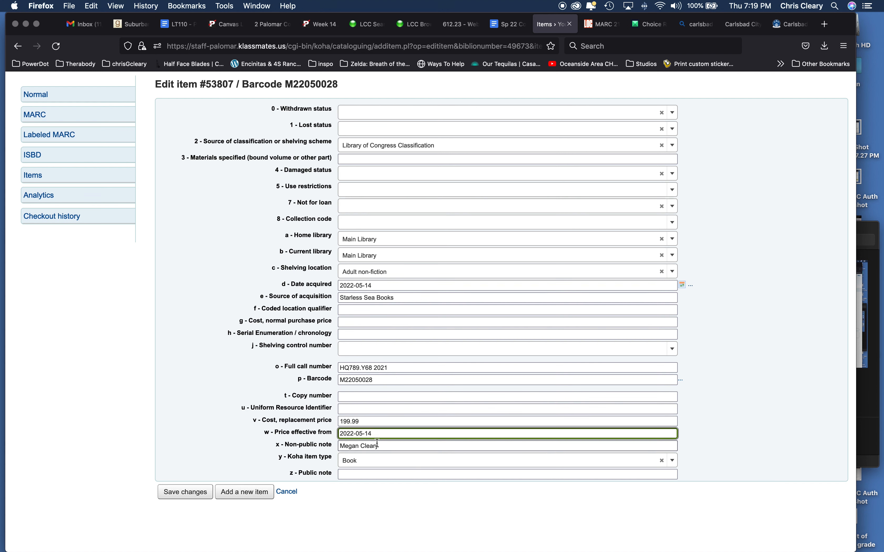
click(394, 448)
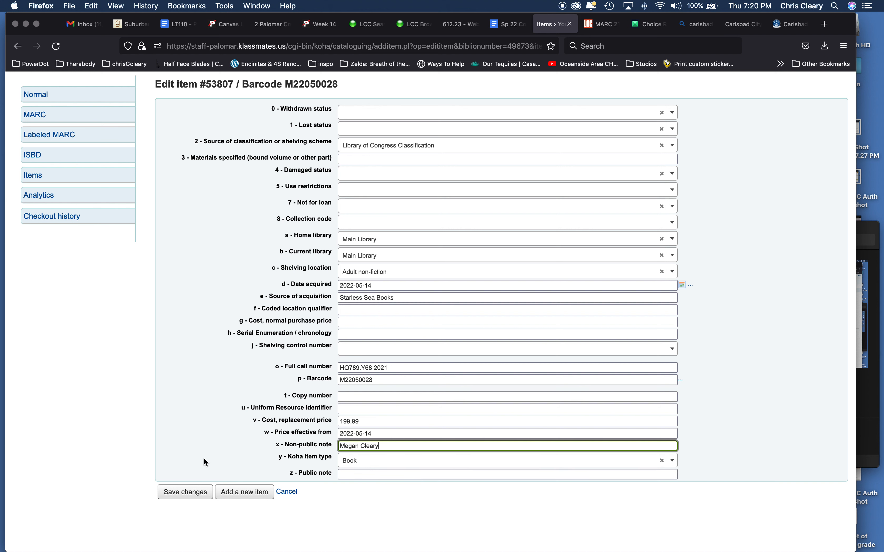
click(287, 492)
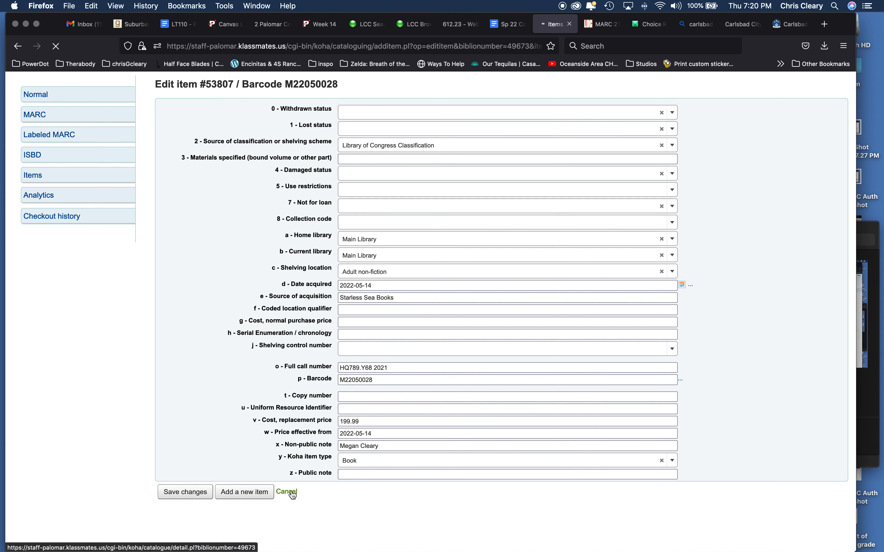